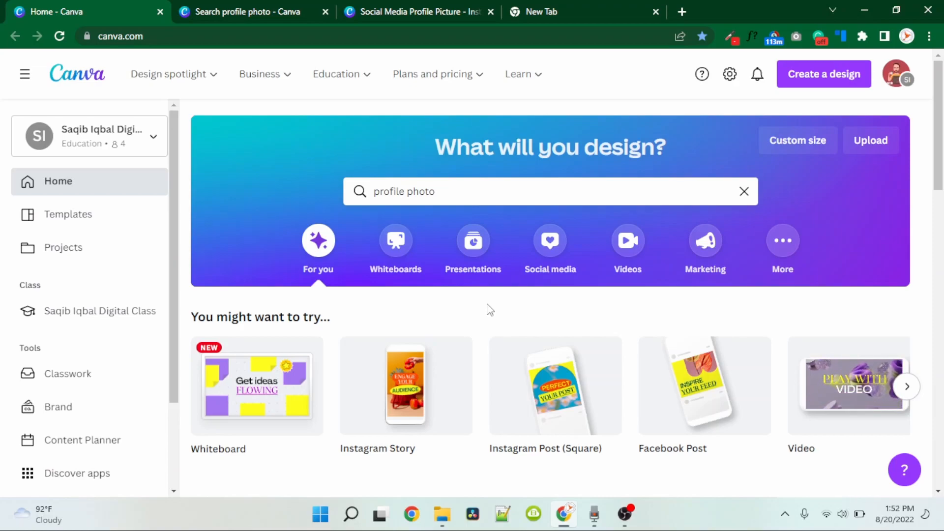
Browse the profile photo templates and open the navy and white abstract background design for editing.
left_click(542, 183)
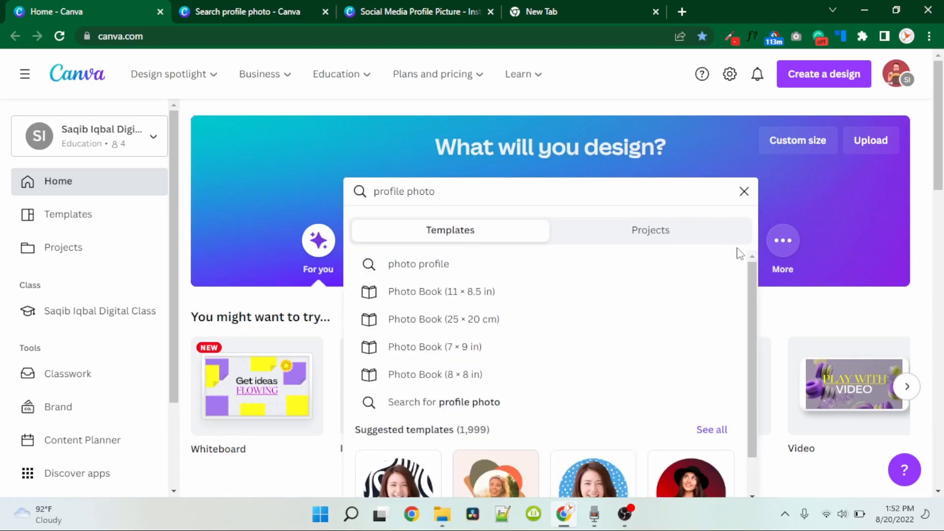
left_click_drag(755, 287, 752, 355)
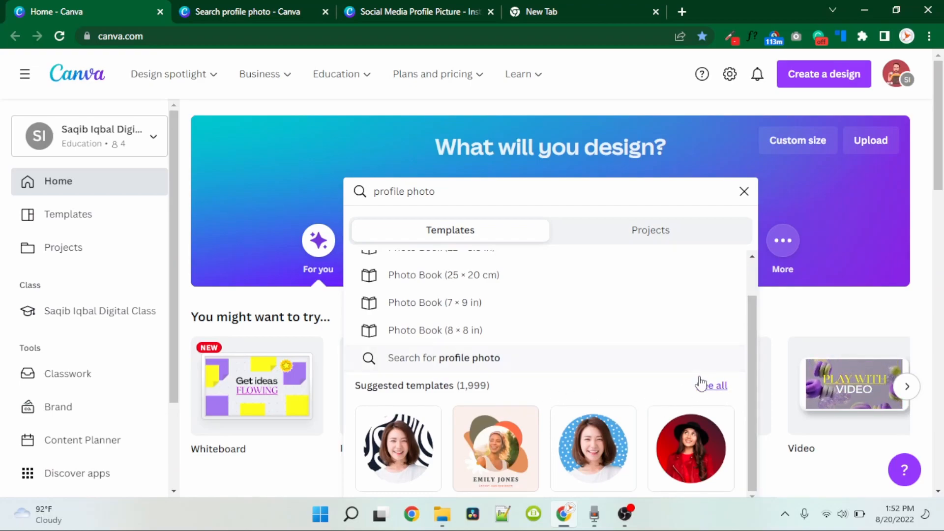
left_click(291, 14)
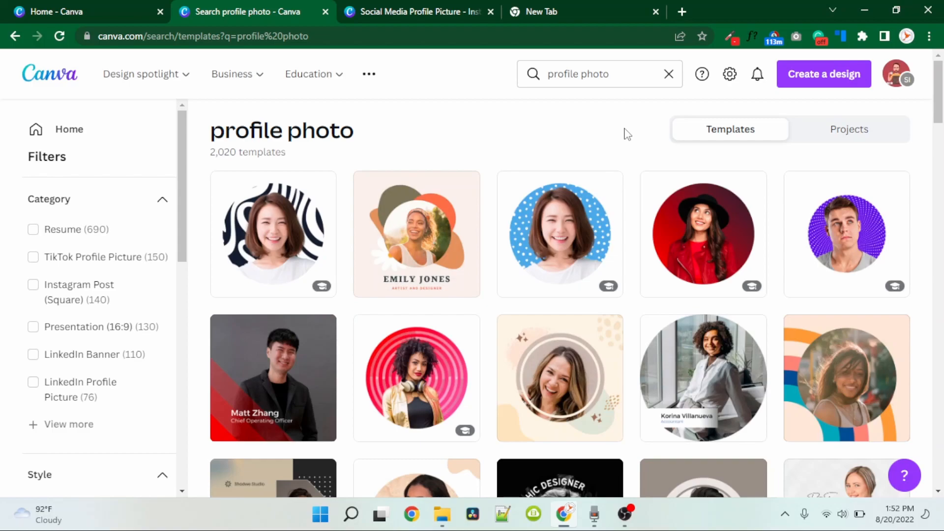
left_click(278, 215)
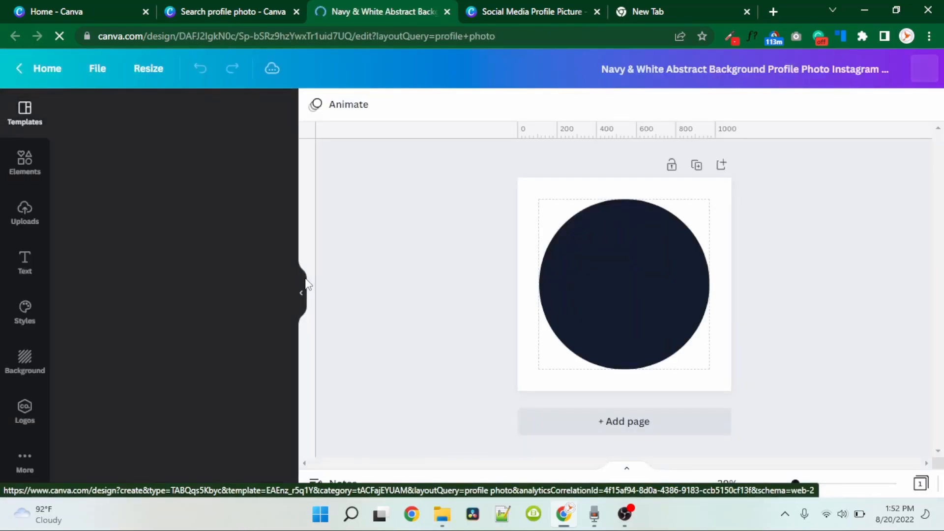
left_click(304, 290)
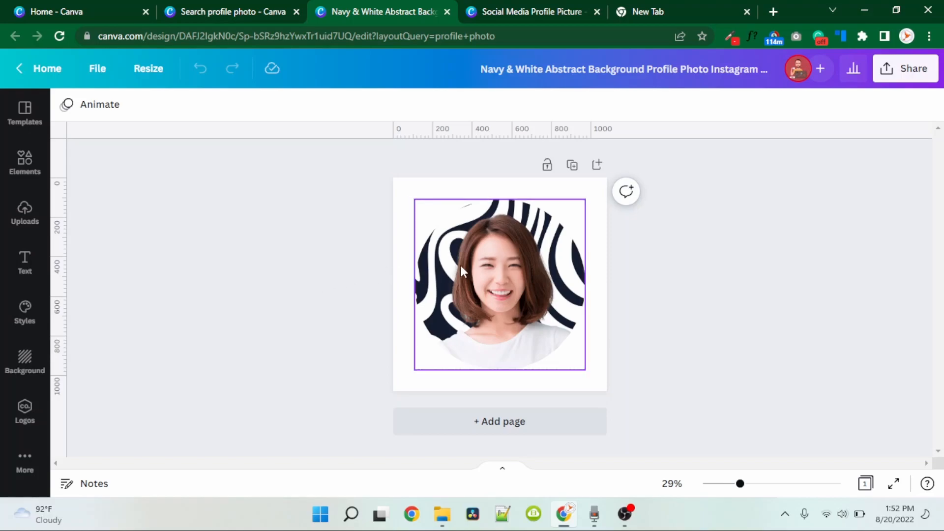
Detach the woman's photo from the circular frame, move it toward the page's lower right and crop its empty left side.
left_click(489, 266)
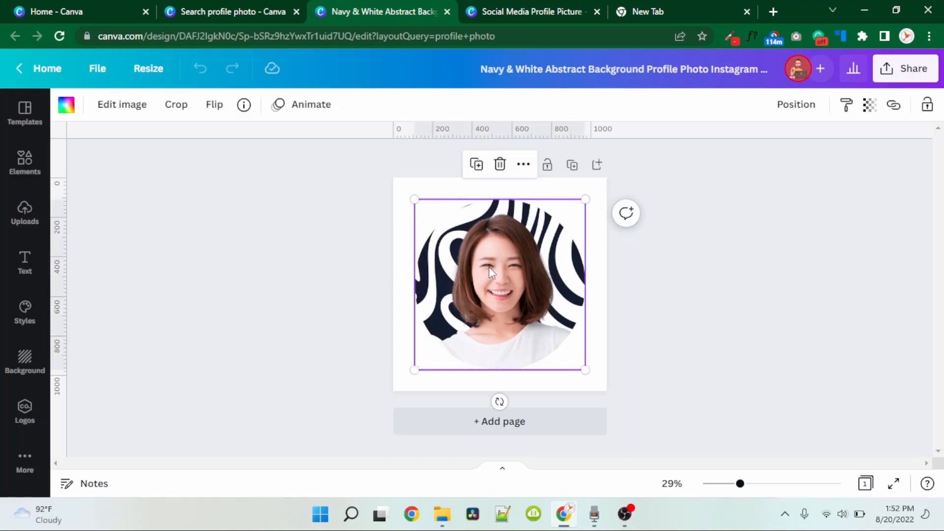
right_click(489, 267)
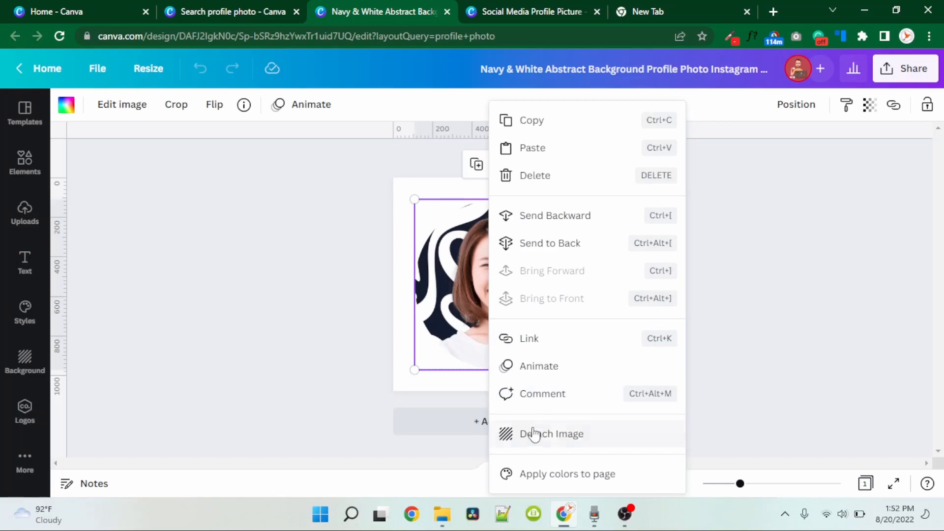
left_click(607, 435)
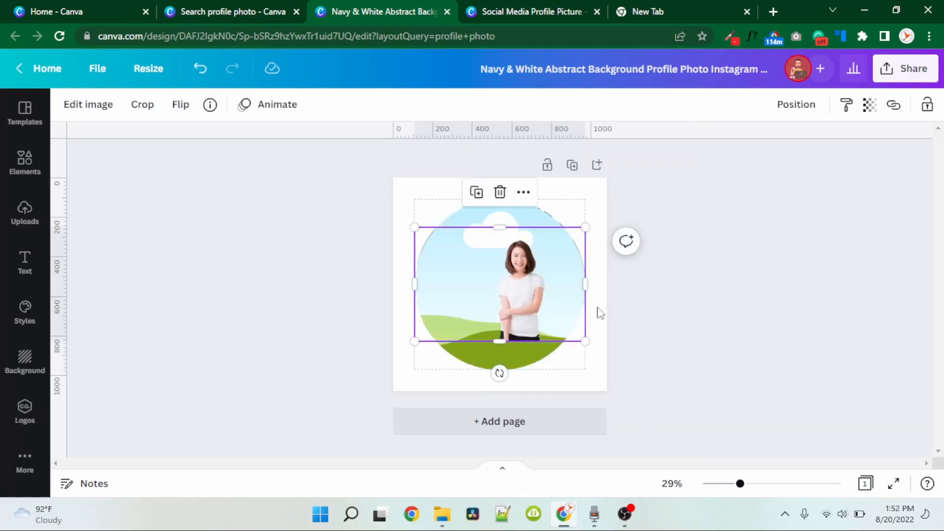
left_click_drag(547, 302, 609, 330)
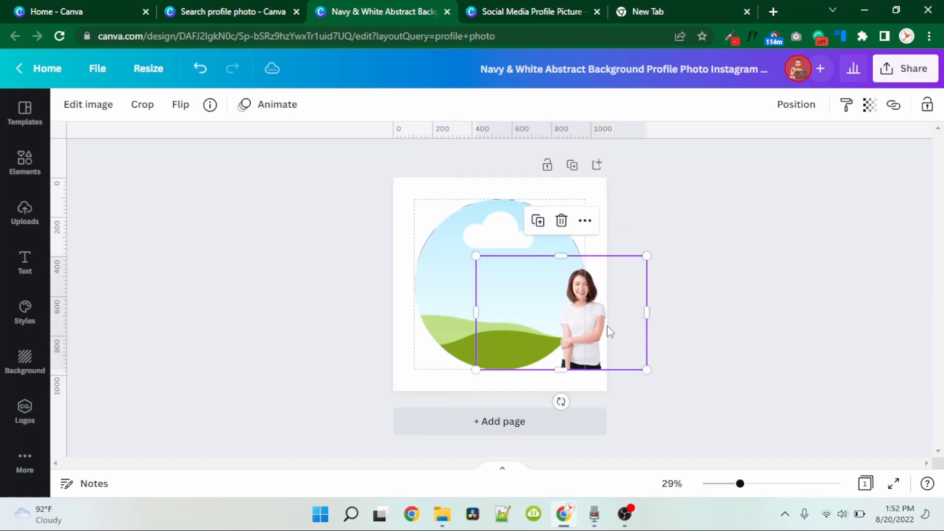
left_click_drag(475, 312, 544, 314)
Shrink the empty circular frame into the upper-left part of the page's margins.
left_click(490, 312)
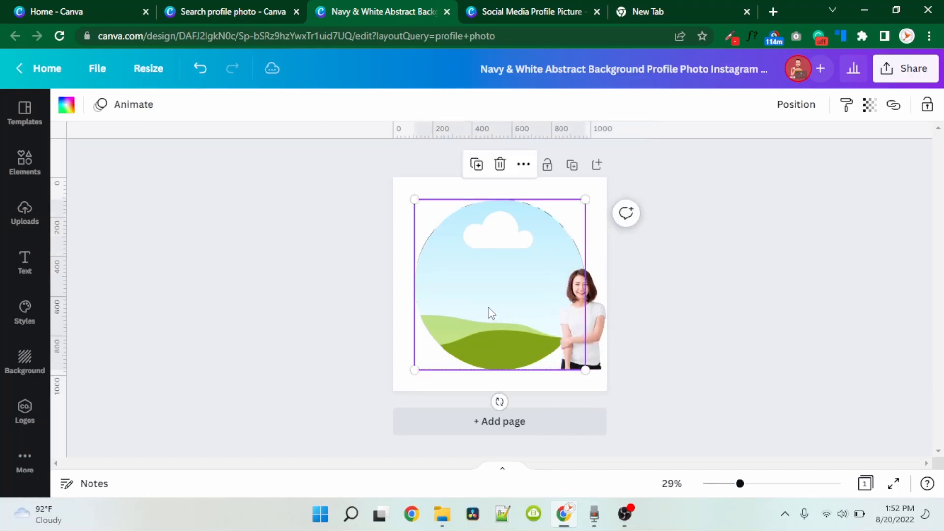
left_click_drag(584, 368, 474, 267)
Shrink the wavy stripe pattern into the lower-left part of the page and recolor it dark navy.
left_click(571, 206)
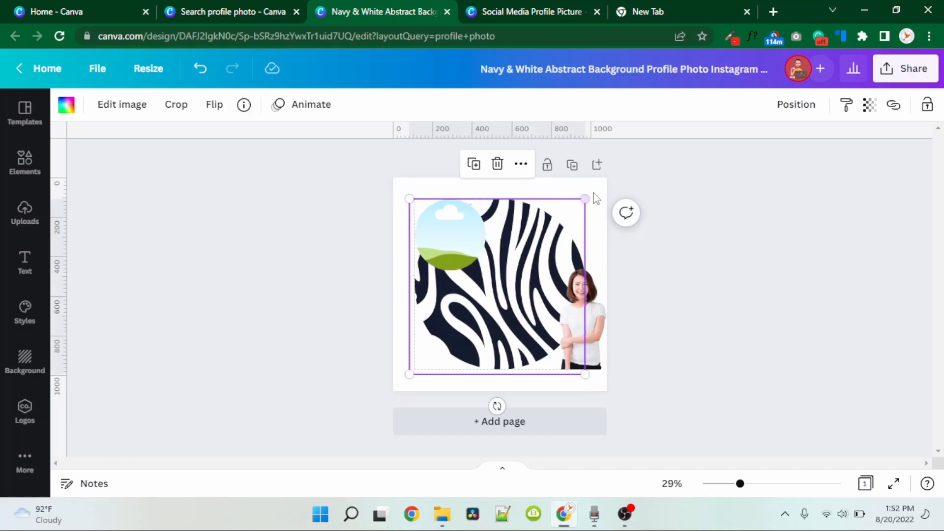
left_click_drag(585, 198, 499, 284)
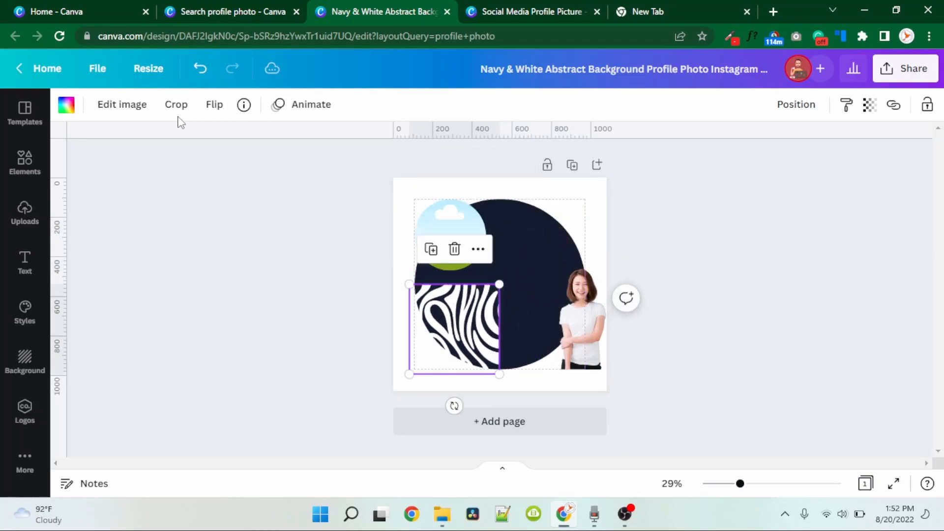
left_click(67, 107)
left_click(118, 176)
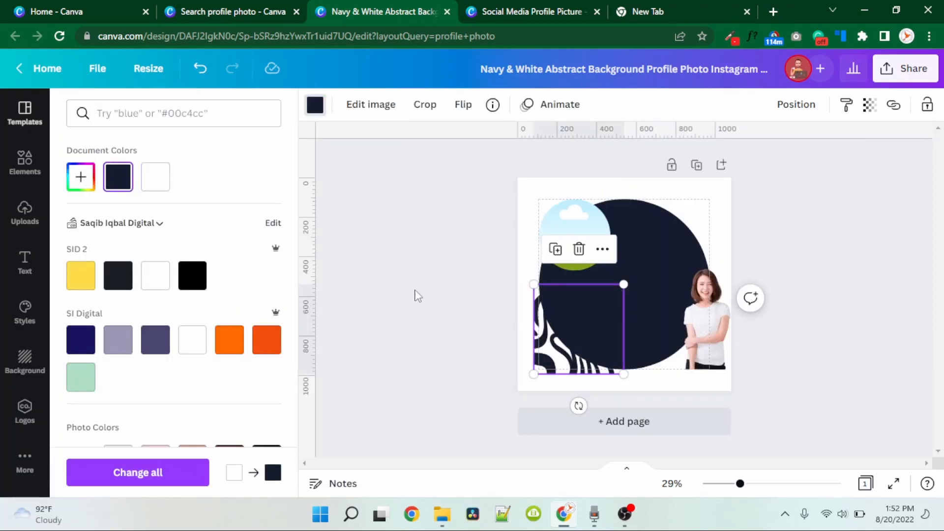
Shrink the navy circle into the page's lower-left area and move the stripe pattern to the upper right.
left_click(642, 265)
left_click_drag(711, 199, 623, 284)
left_click(580, 339)
left_click_drag(580, 339, 665, 249)
Move the woman's photo slightly left so she stands below the stripe pattern.
left_click(691, 322)
left_click_drag(576, 339, 537, 339)
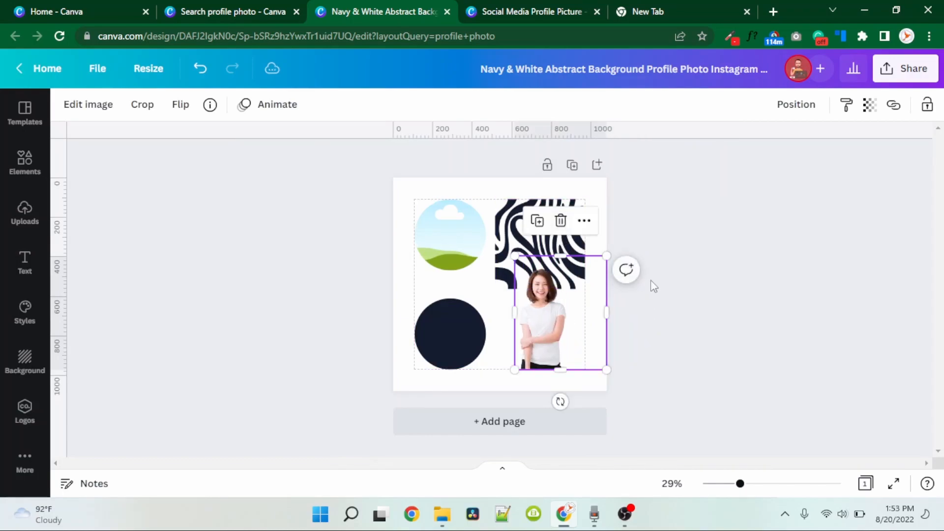
left_click(670, 305)
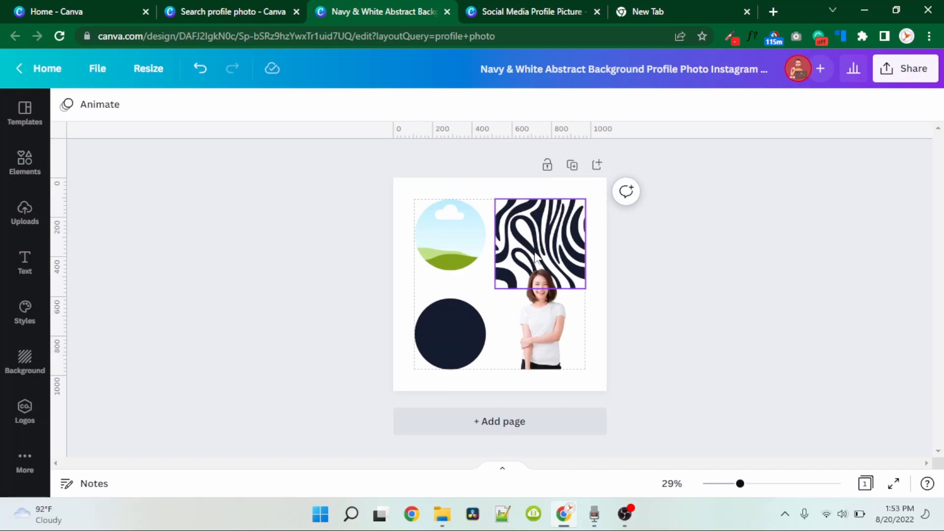
Delete the woman's photo and add the background-free portrait of the man in a suit from the brand logos.
left_click(547, 327)
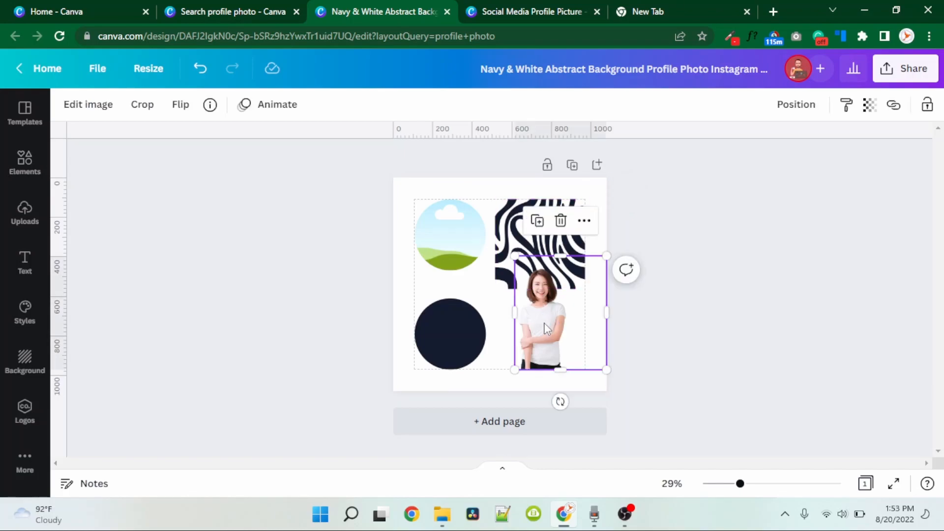
key("Delete")
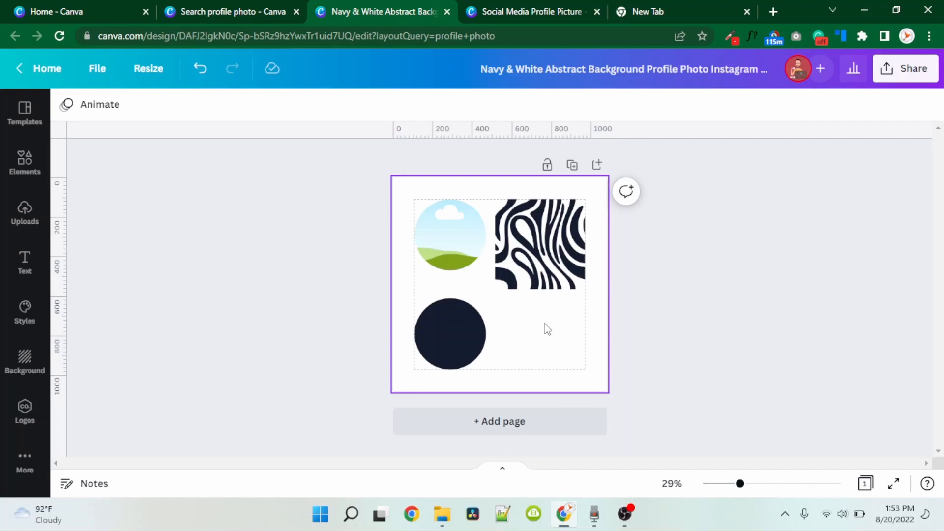
left_click(23, 410)
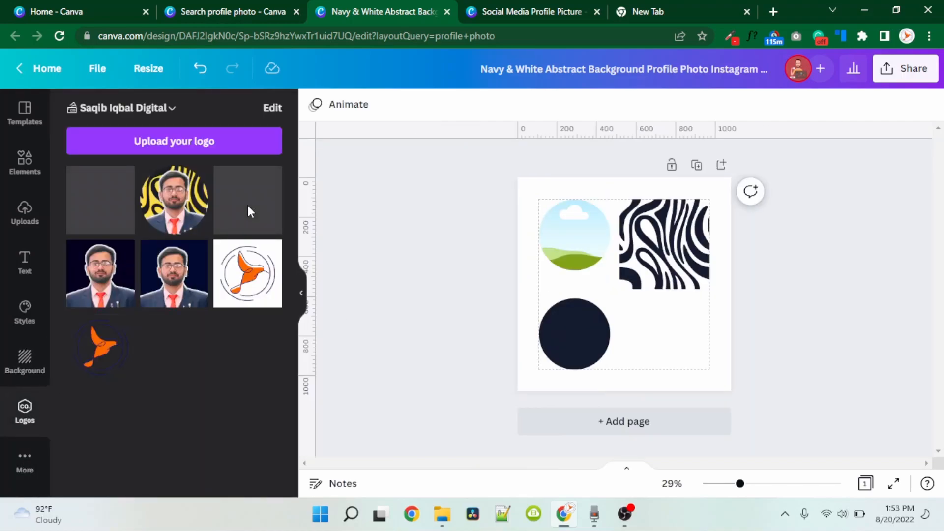
left_click(247, 203)
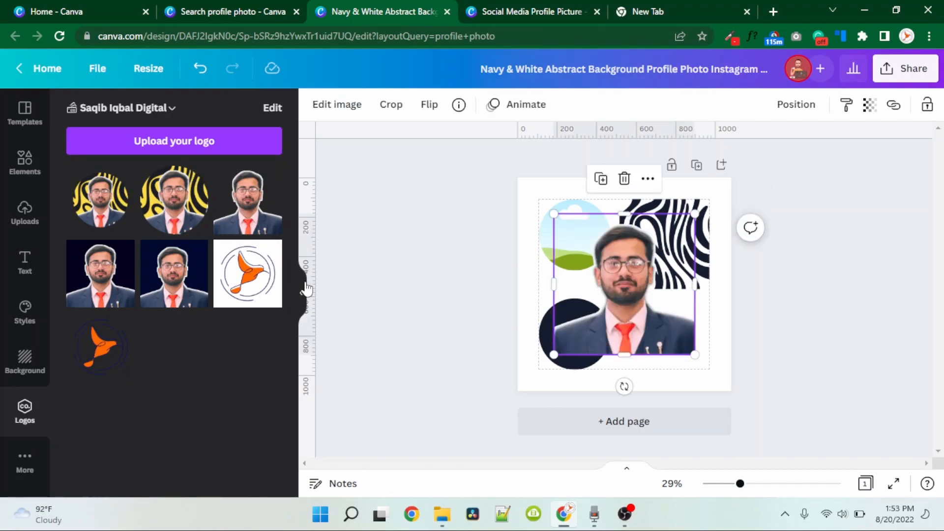
left_click(304, 293)
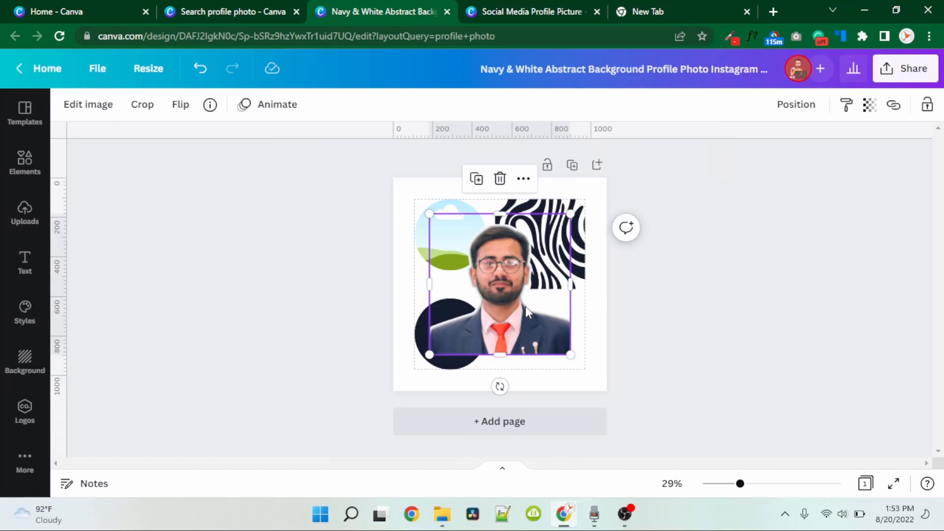
Shrink the man's portrait into the page's lower-right area and drop it into the circular frame.
left_click_drag(429, 214, 492, 274)
left_click_drag(518, 309, 536, 335)
left_click(663, 310)
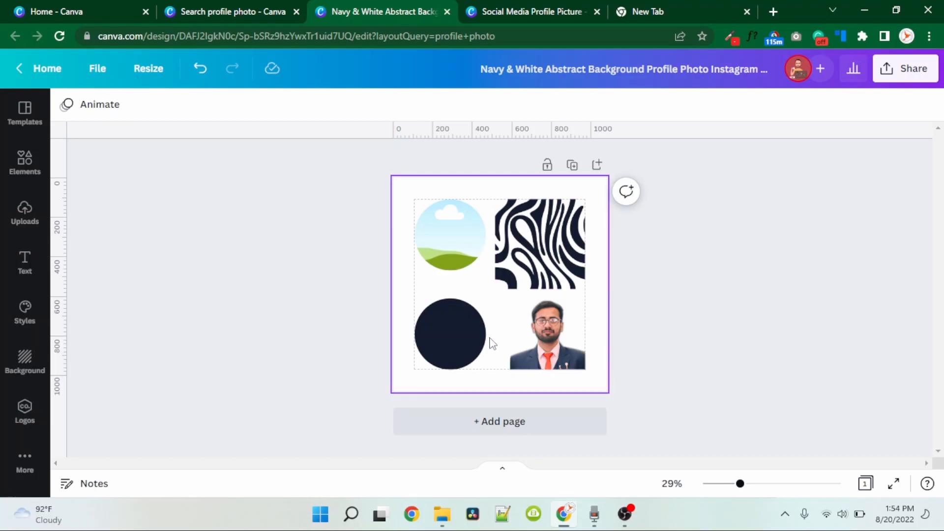
left_click_drag(554, 323, 462, 246)
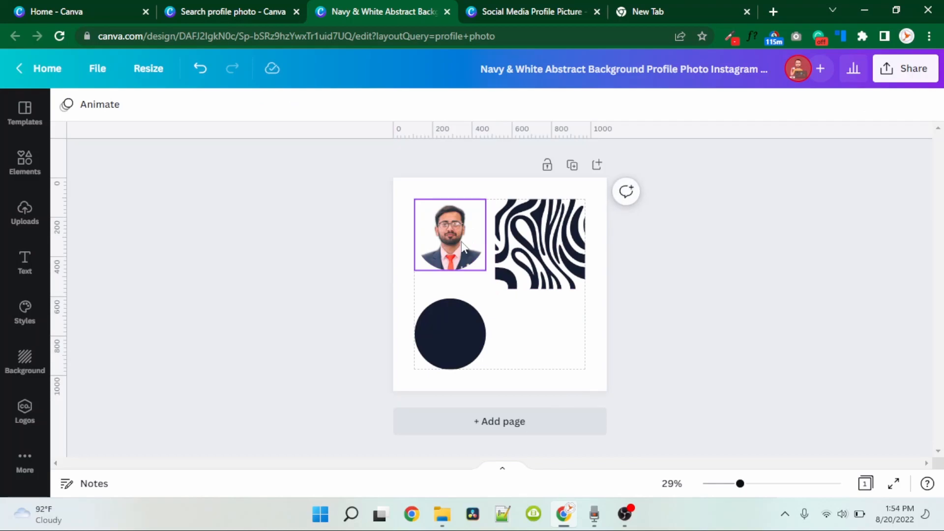
Recolor the stripe pattern with the SID 2 palette's yellow and the navy circle with its black.
left_click(559, 266)
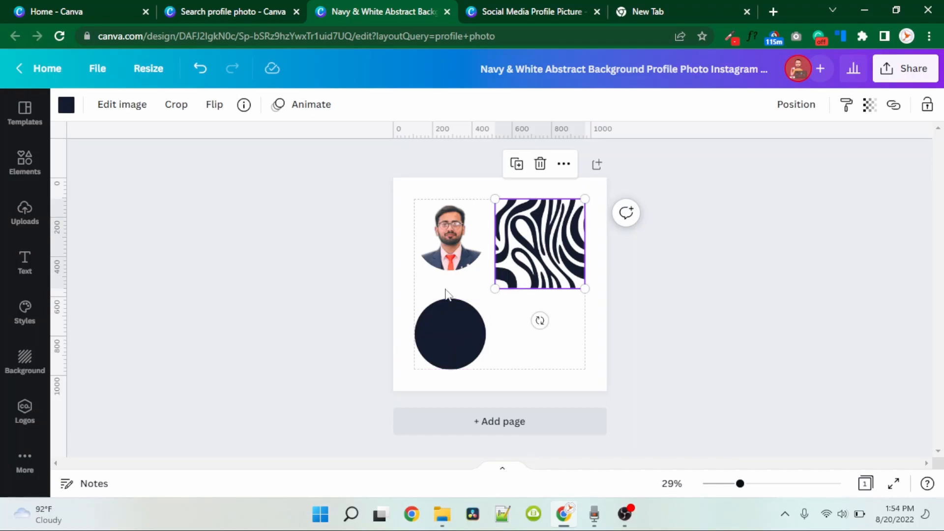
left_click(68, 113)
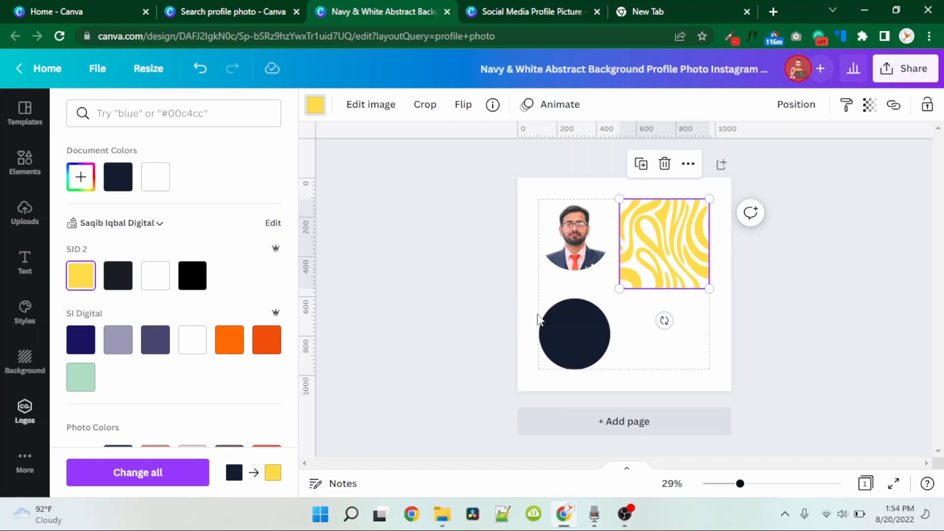
left_click(579, 334)
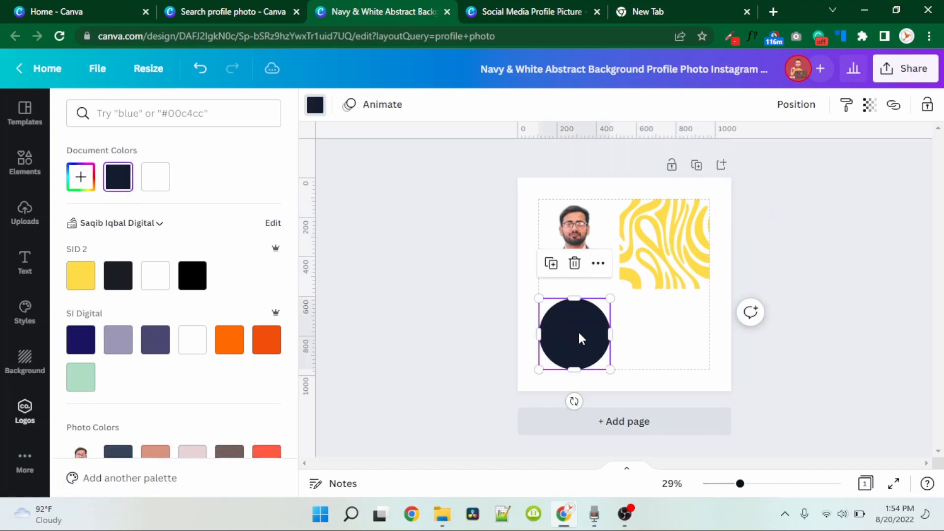
left_click(200, 278)
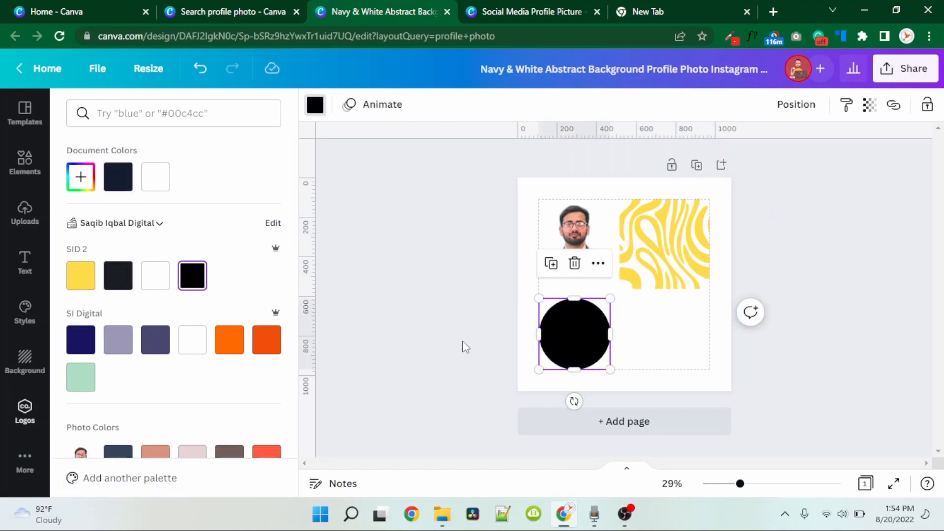
Enlarge the black circle to fill the page's margin guides and center it on the page.
left_click_drag(539, 299, 455, 215)
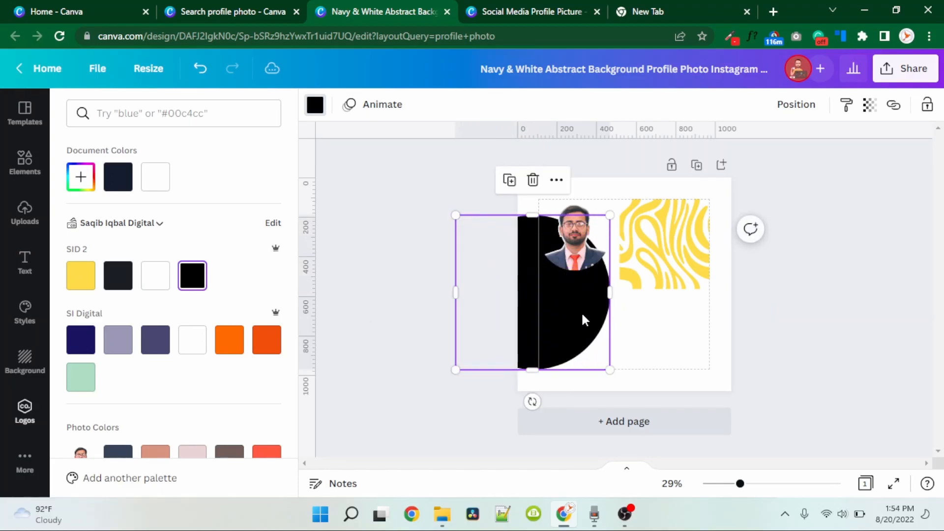
left_click(367, 269)
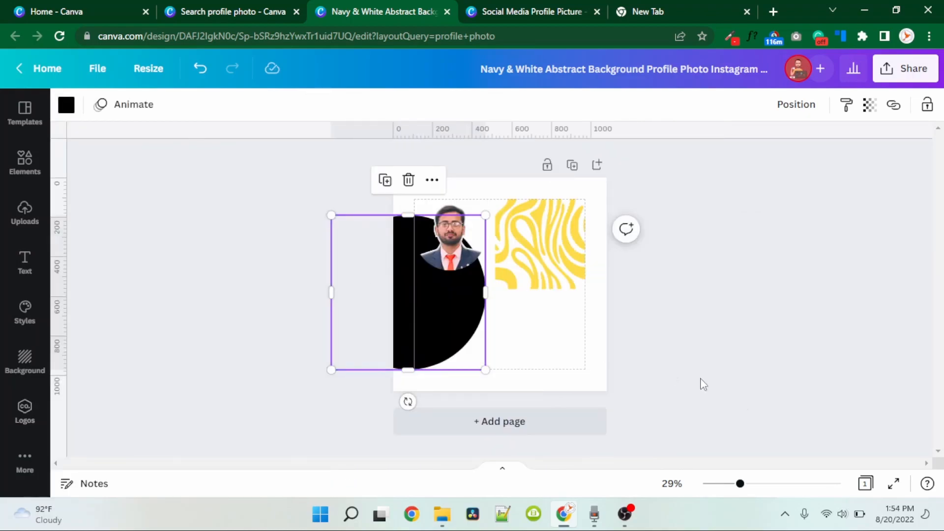
left_click(761, 484)
left_click(800, 370)
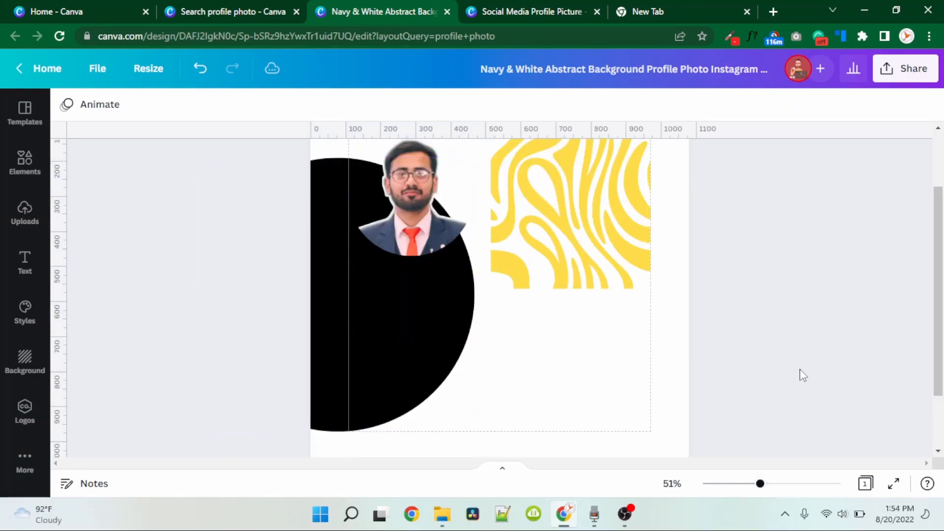
scroll(800, 370, "up", 2)
scroll(800, 370, "down", 1)
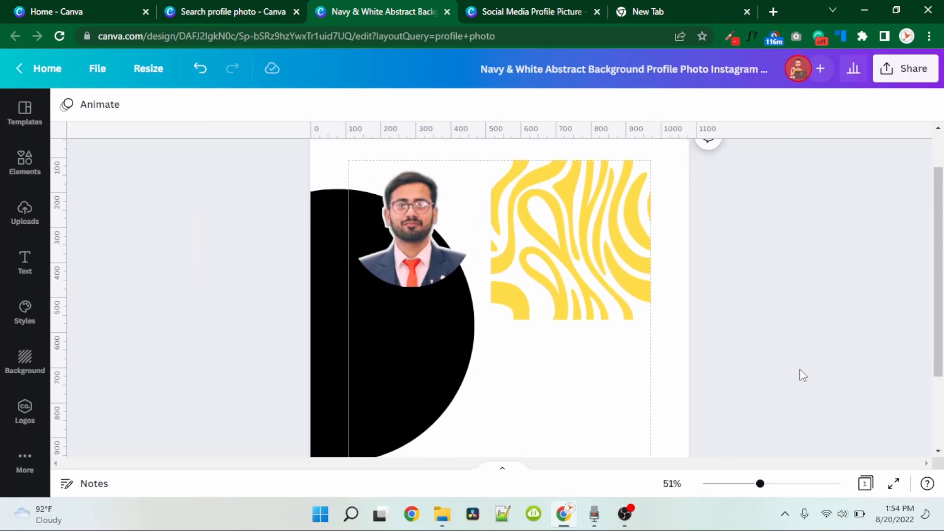
left_click(748, 483)
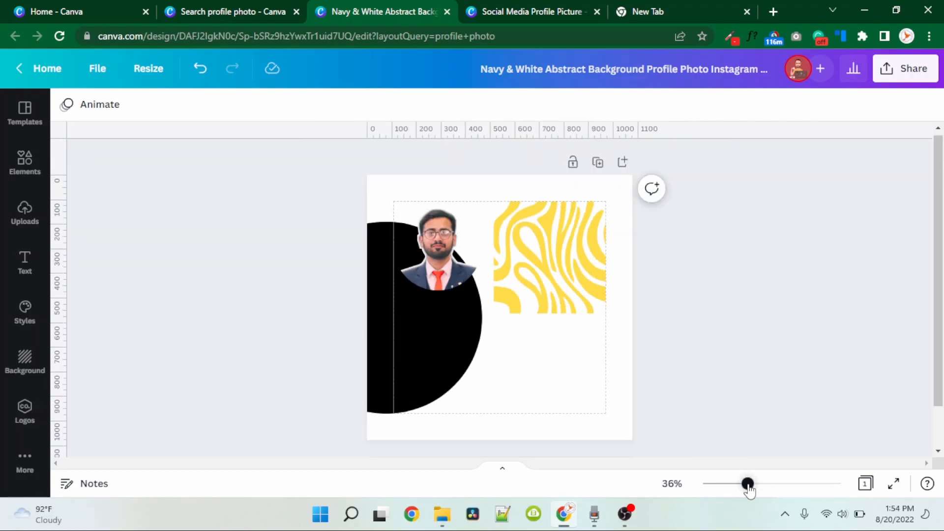
left_click_drag(433, 363, 536, 339)
left_click_drag(588, 393, 607, 413)
left_click(716, 379)
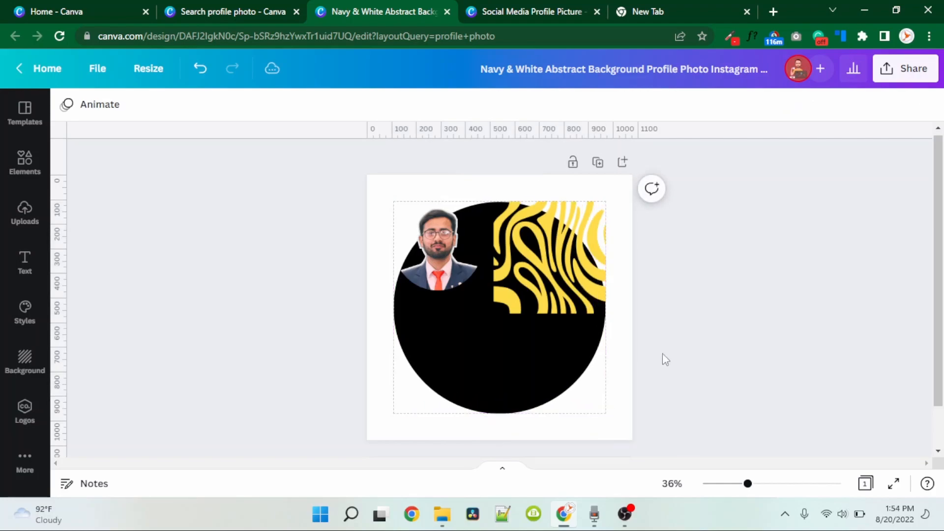
Enlarge the yellow stripe pattern and the framed portrait to the same full size over the black circle.
left_click(531, 270)
left_click_drag(492, 311, 365, 386)
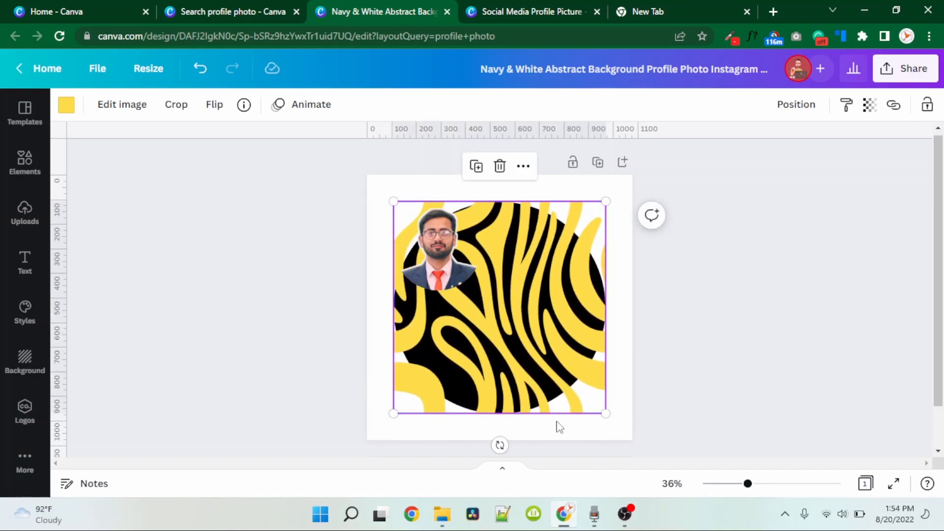
left_click(459, 250)
left_click_drag(482, 291, 636, 375)
left_click(717, 343)
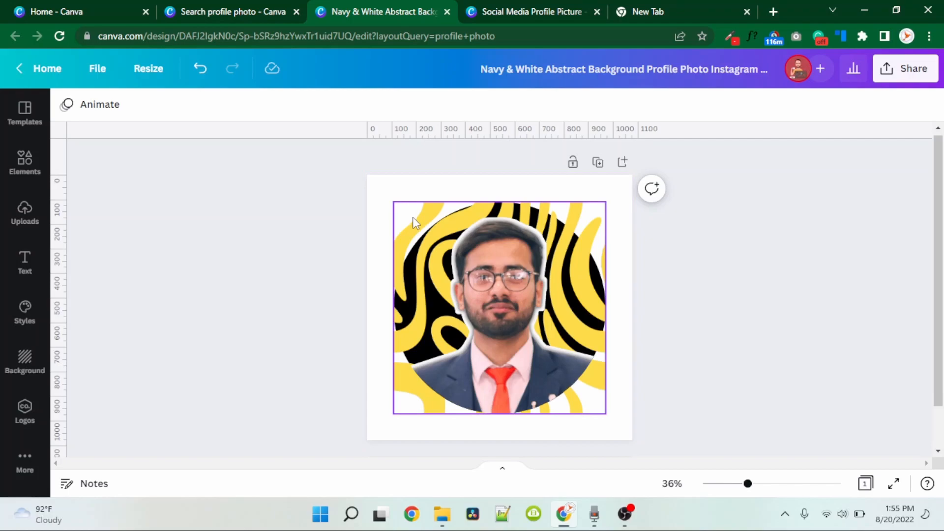
Set the page background to the SID 2 palette's yellow and duplicate the page.
left_click(373, 234)
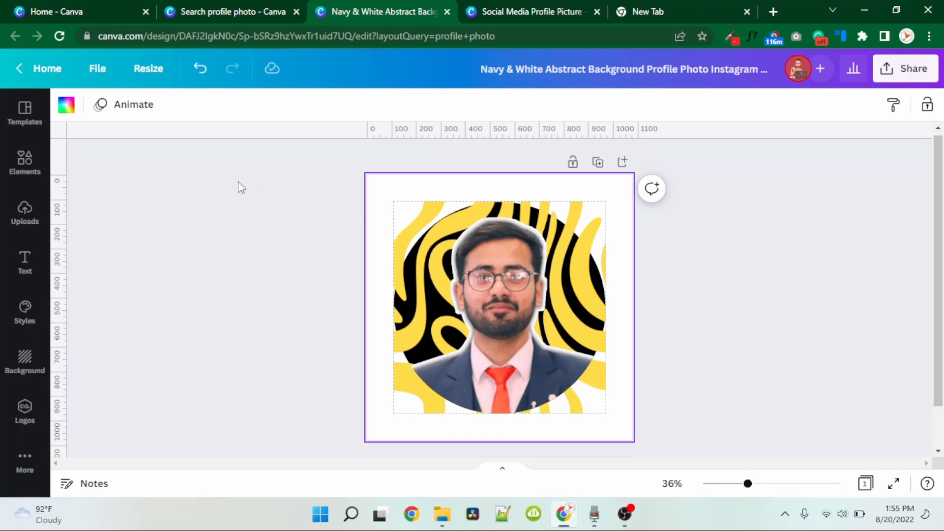
left_click(69, 108)
left_click(80, 276)
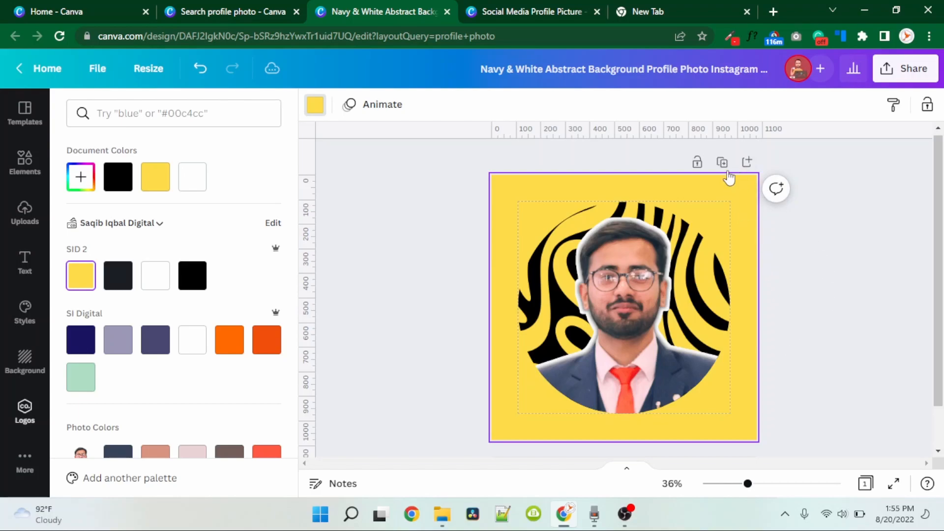
left_click(722, 163)
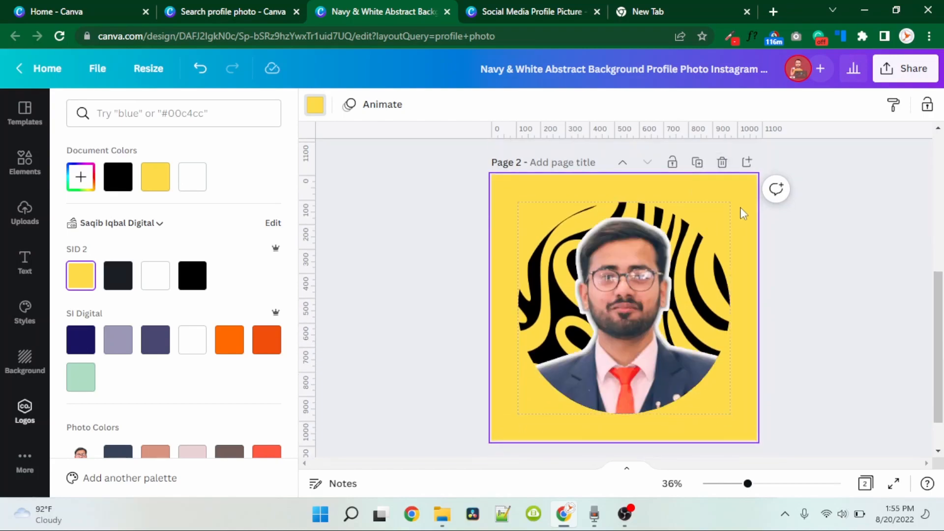
Set the second page's background to the SID 2 palette's charcoal and shift the framed portrait and stripe pattern off the circle.
left_click(120, 276)
left_click_drag(543, 254, 607, 226)
left_click(457, 282)
left_click_drag(458, 282, 521, 229)
Recolor the black circle on the second page with the SID 2 palette's yellow.
left_click(422, 289)
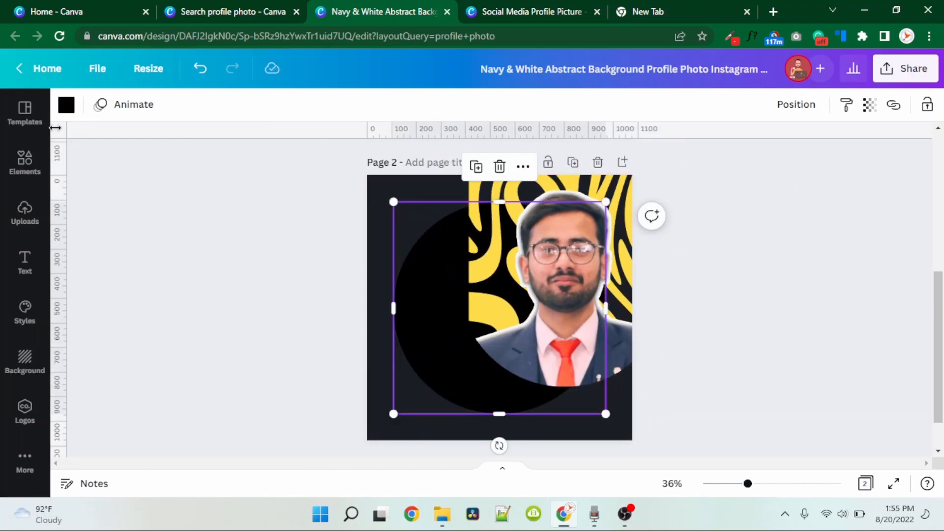
left_click(66, 106)
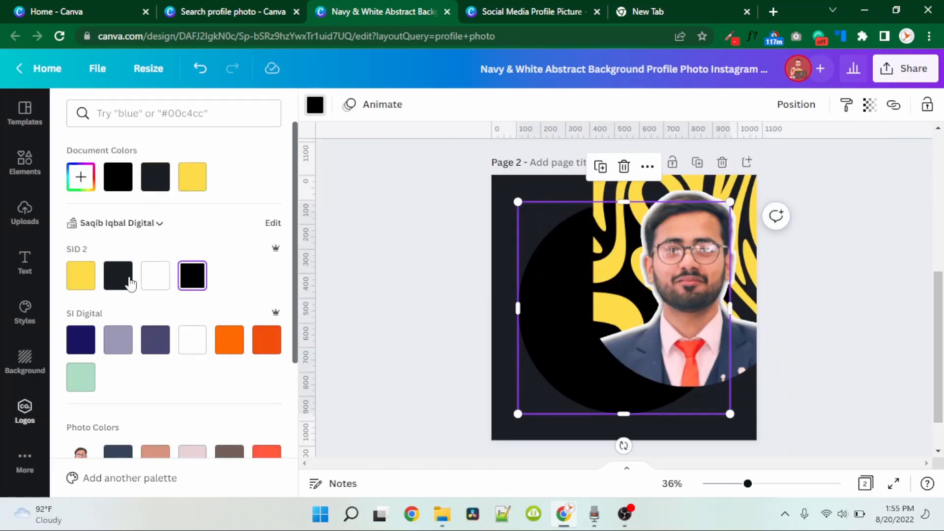
left_click(89, 285)
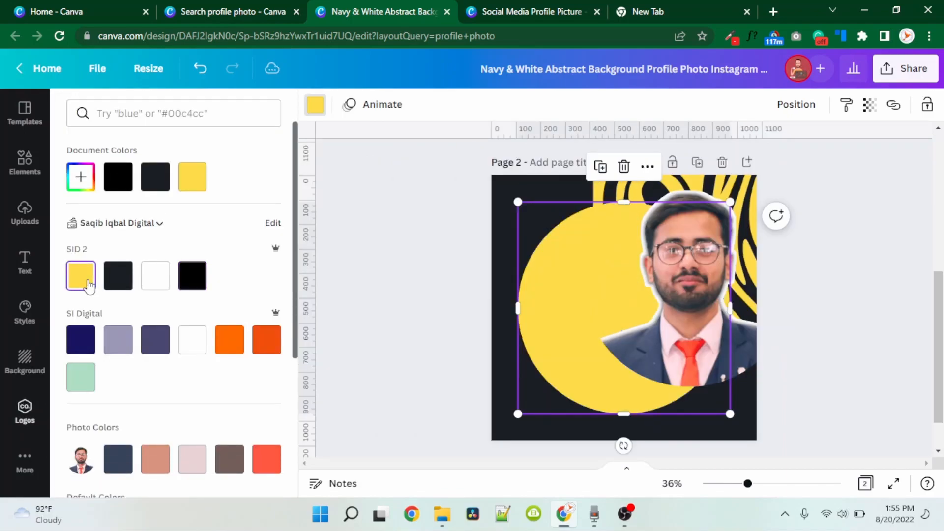
left_click(658, 200)
left_click(116, 274)
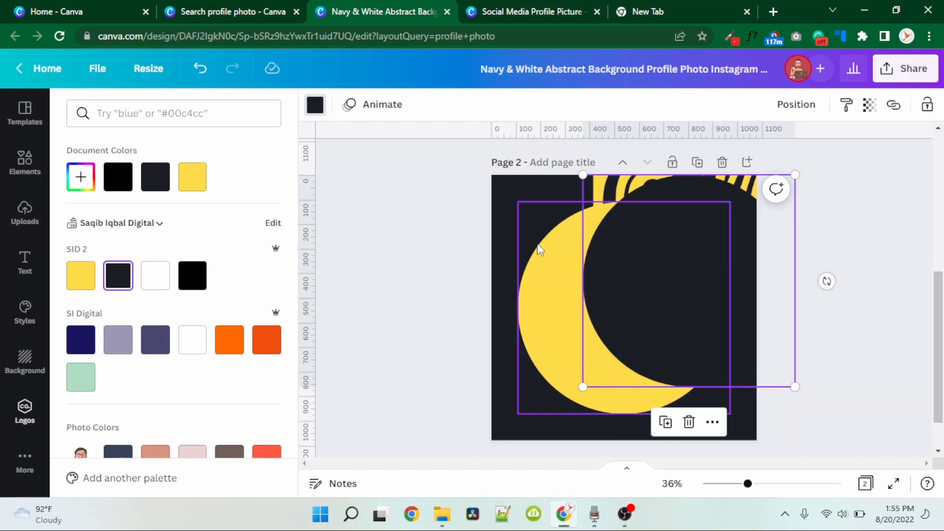
key("ctrl+z")
mouse_move(538, 247)
left_mouse_down()
mouse_move(691, 178)
mouse_move(585, 268)
mouse_move(530, 241)
left_mouse_up()
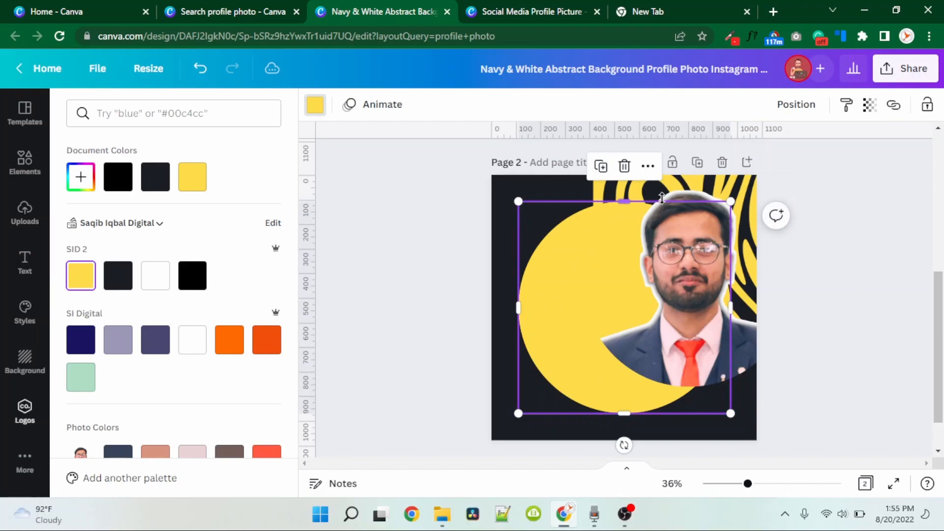
Align the stripe pattern over the yellow circle, moving the portrait out of the way, and recolor the pattern with SID 2's charcoal.
left_click(703, 195)
left_click_drag(703, 195, 787, 254)
left_click_drag(683, 189, 608, 252)
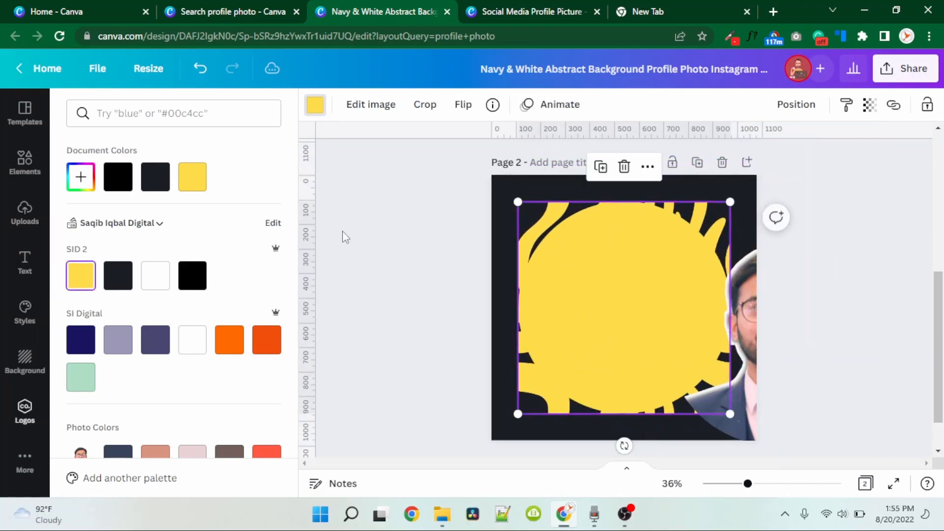
left_click(120, 274)
Center the framed portrait back over the circle on the second page and show both pages in grid view.
left_click(738, 329)
left_click_drag(737, 329, 606, 294)
left_click(375, 281)
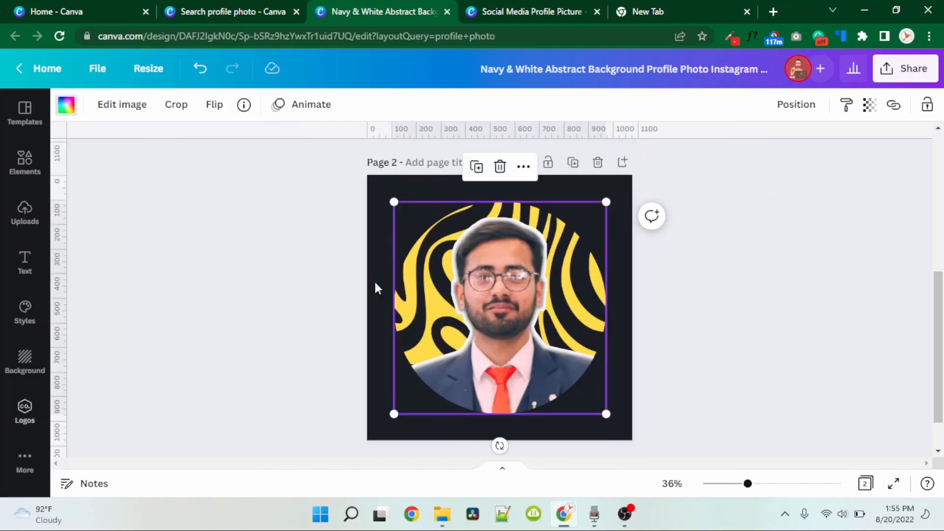
left_click(866, 483)
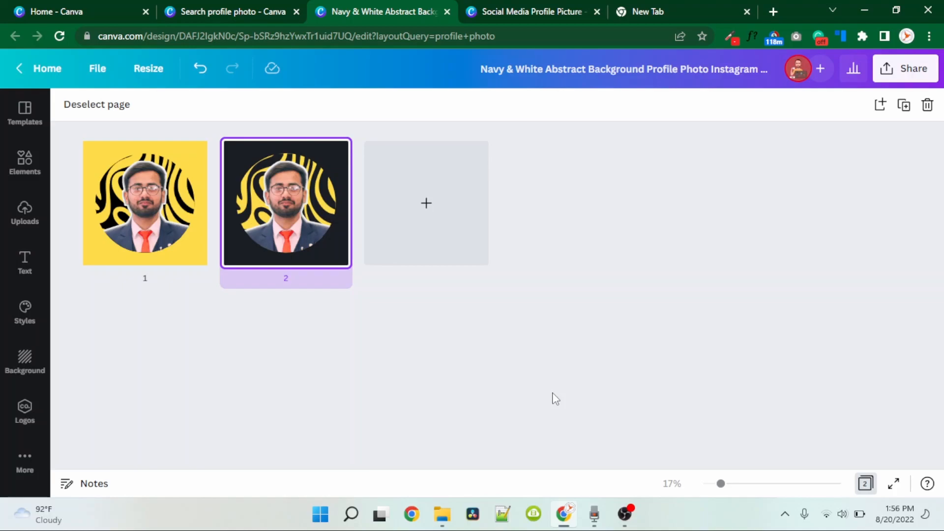
Switch to the open Social Media Profile Picture design and collapse its template list.
left_click(242, 8)
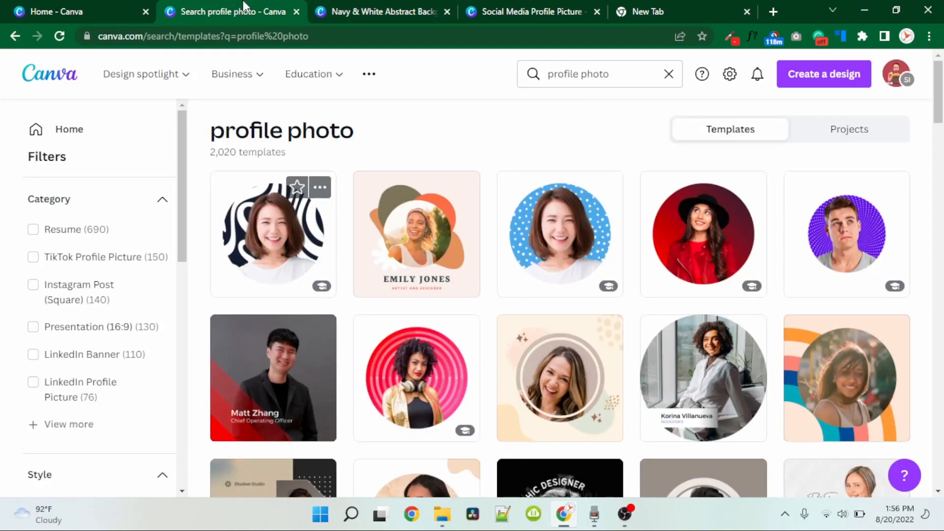
left_click(517, 6)
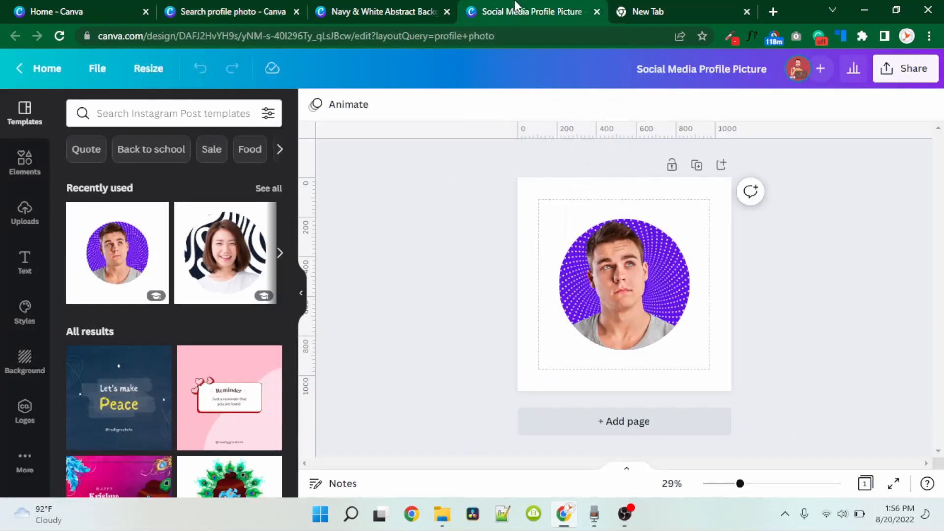
left_click(302, 294)
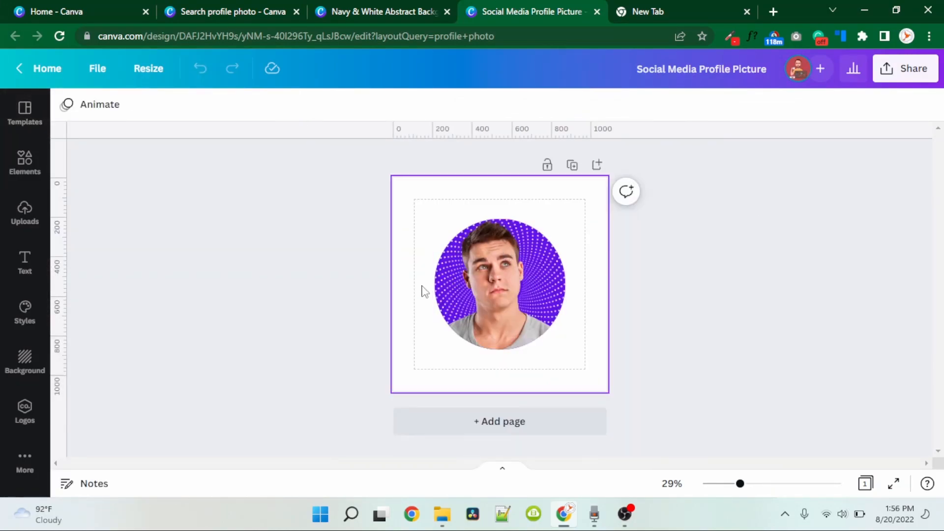
Detach the sample man's photo from the circular frame and delete it.
left_click(479, 244)
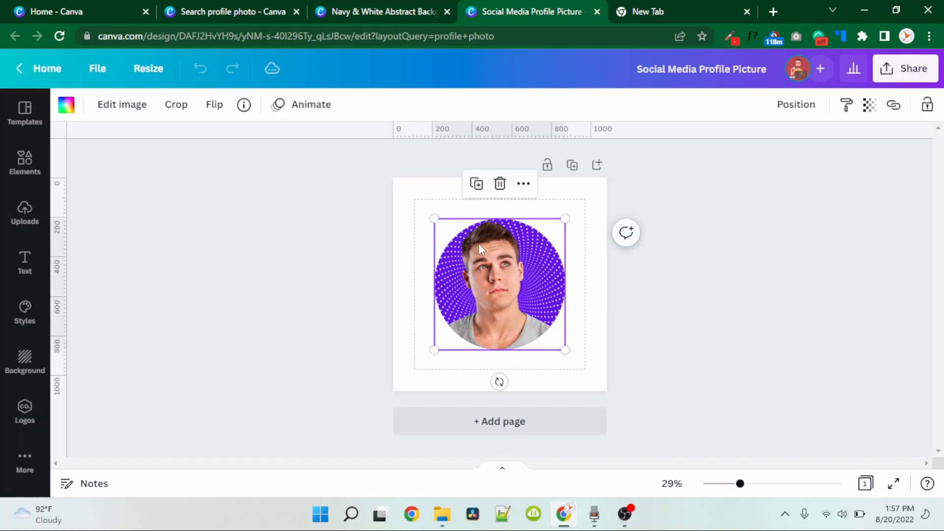
right_click(479, 244)
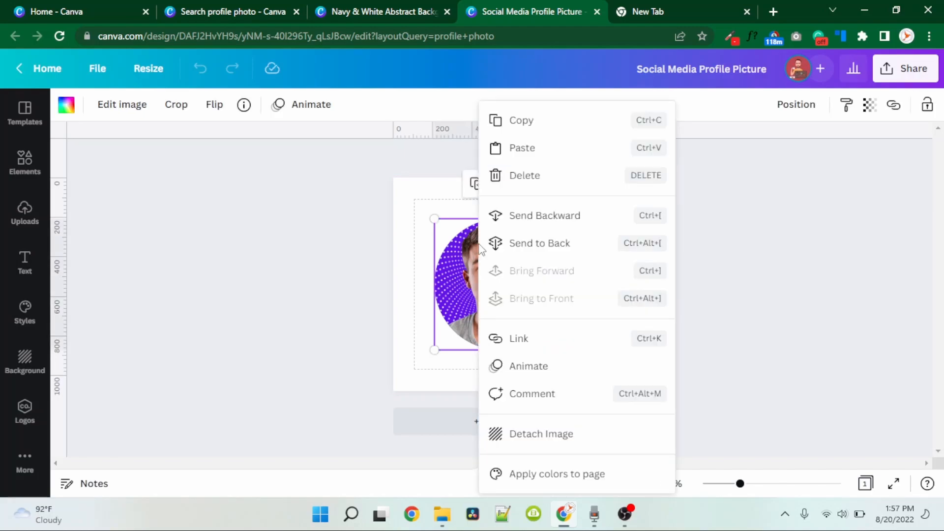
left_click(511, 436)
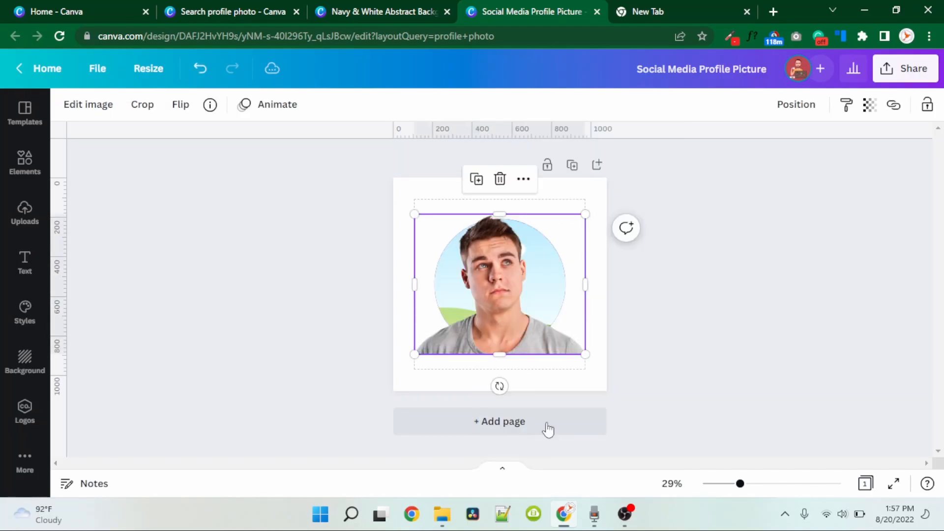
left_click_drag(520, 302, 596, 345)
key("Delete")
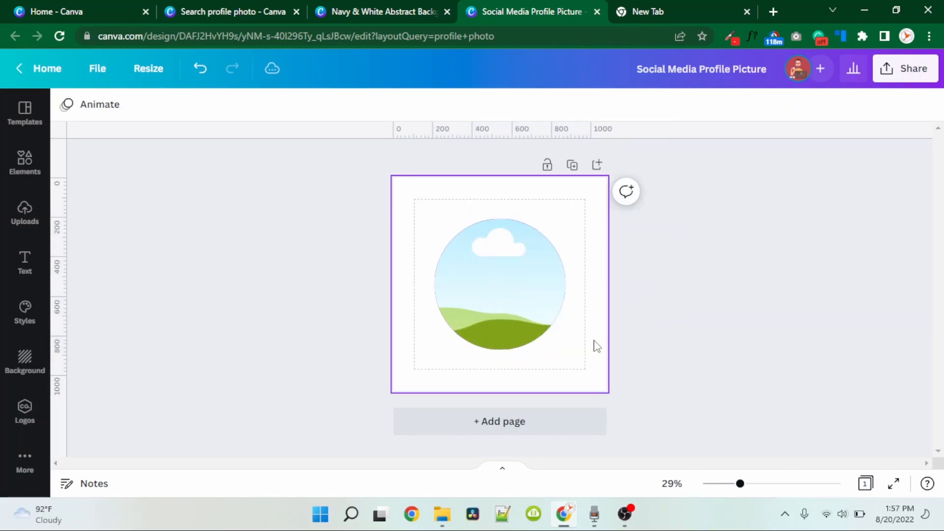
Move the empty frame and the dotted pattern off the purple circle and check the dotted pattern's information.
left_click_drag(526, 312, 451, 352)
left_click_drag(548, 299, 609, 330)
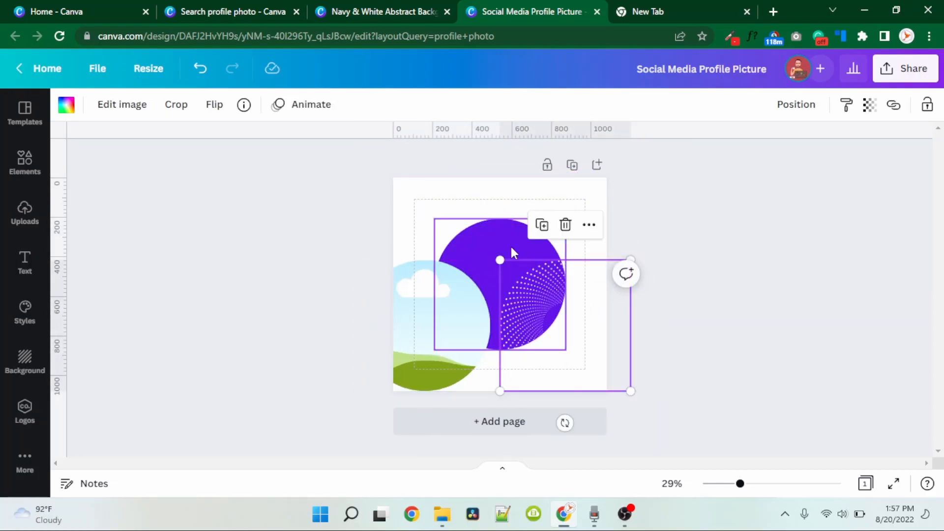
left_click(512, 251)
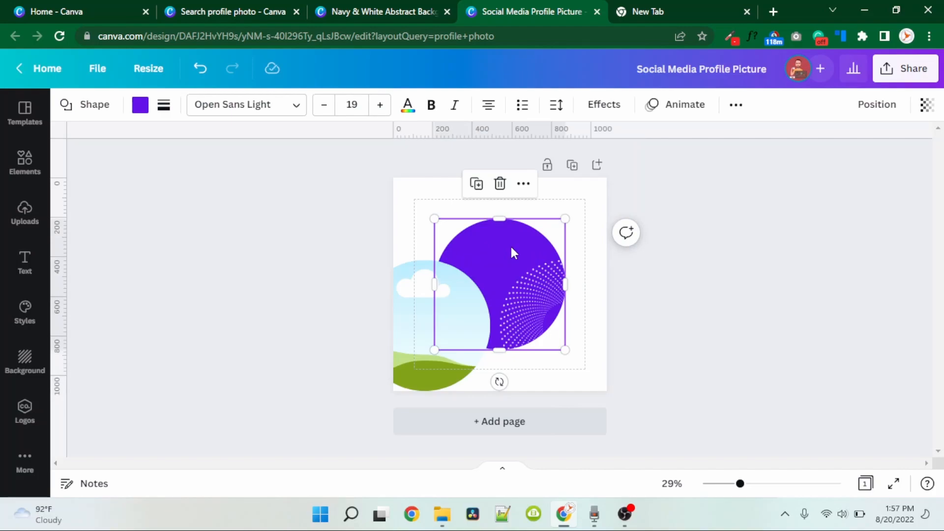
left_click(534, 283)
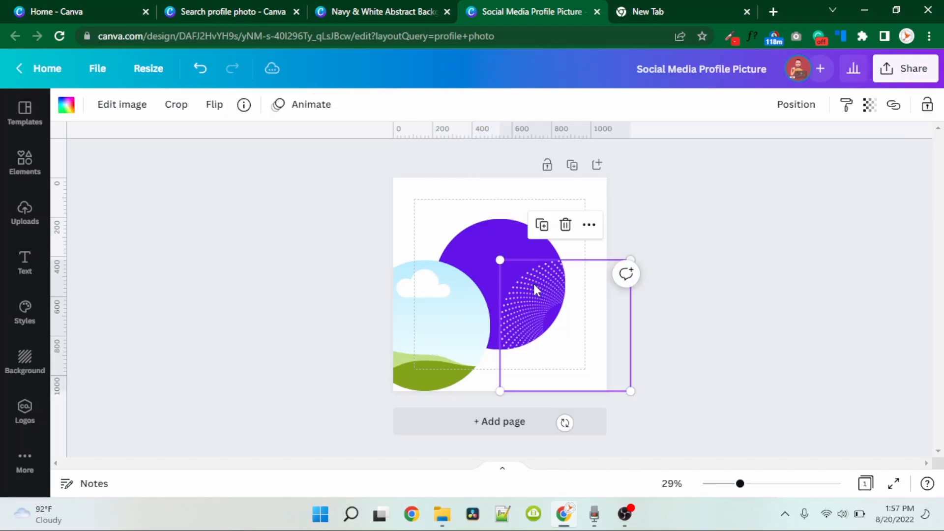
left_click(244, 106)
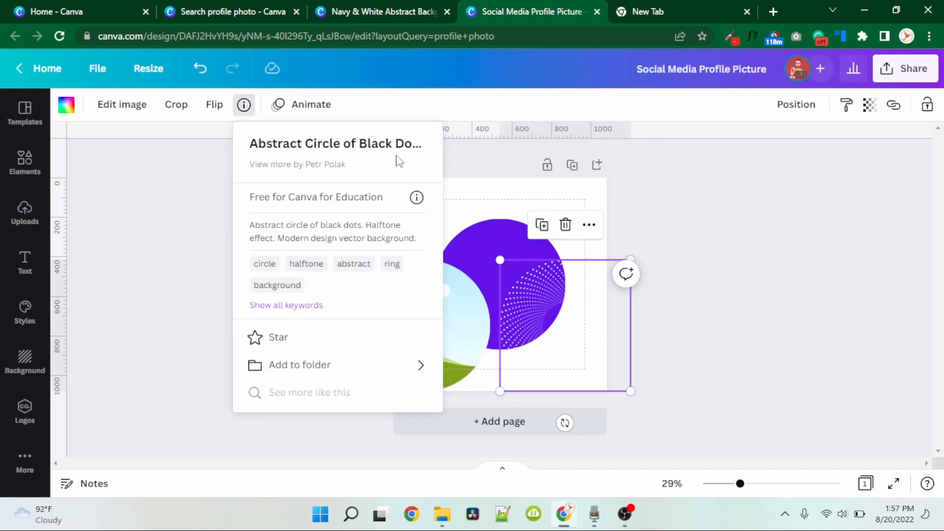
left_click(687, 286)
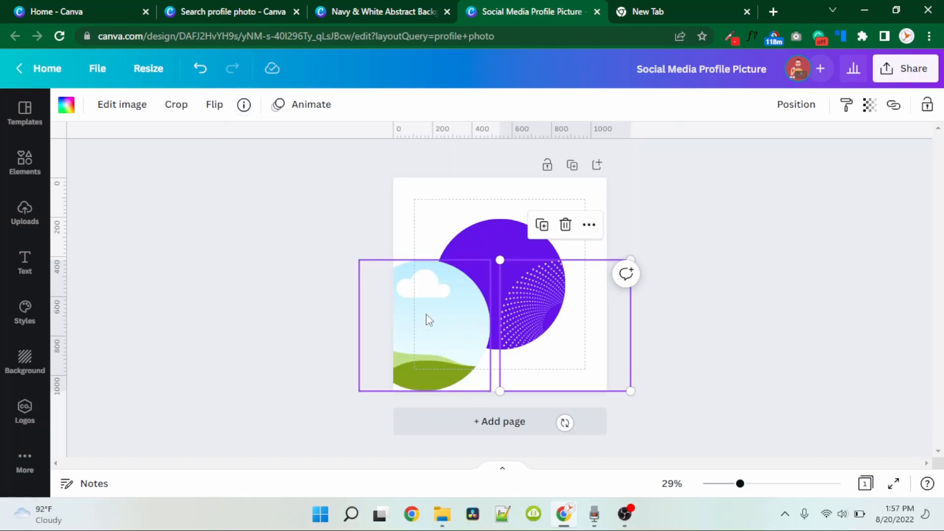
Add the brand logos' cutout portrait without a background and drop it into the circular frame.
left_click(67, 109)
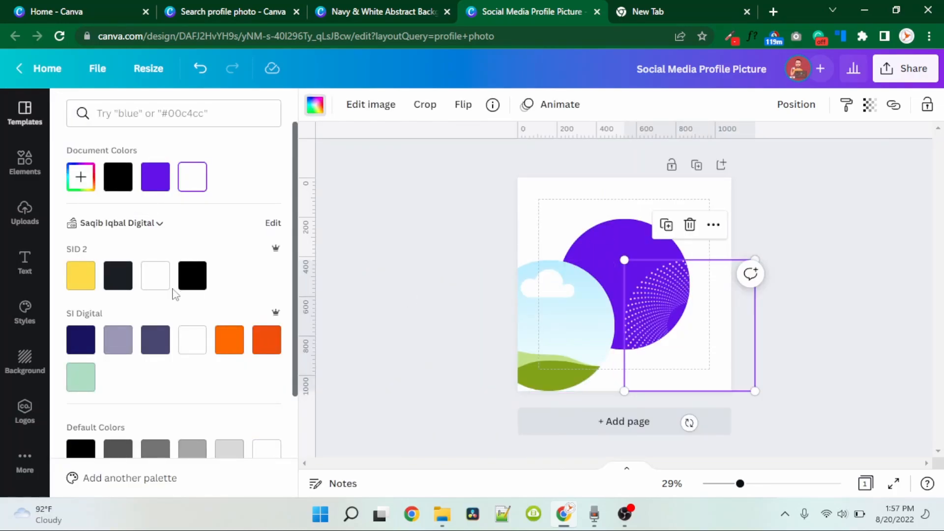
left_click(20, 412)
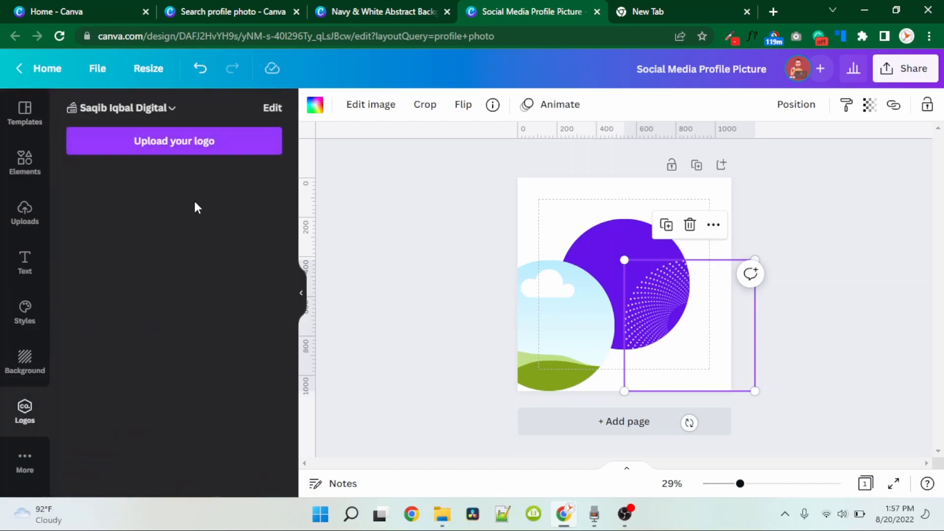
left_click(246, 199)
left_click_drag(651, 298, 580, 327)
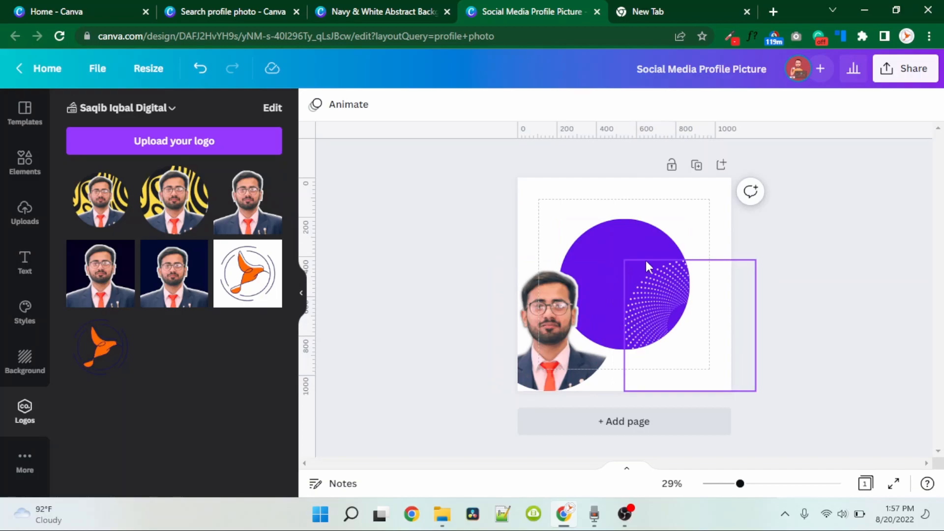
Enlarge the purple circle to fill the page's margin guides and recolor it with the SID 2 palette's charcoal.
left_click(630, 246)
left_click_drag(559, 219, 539, 199)
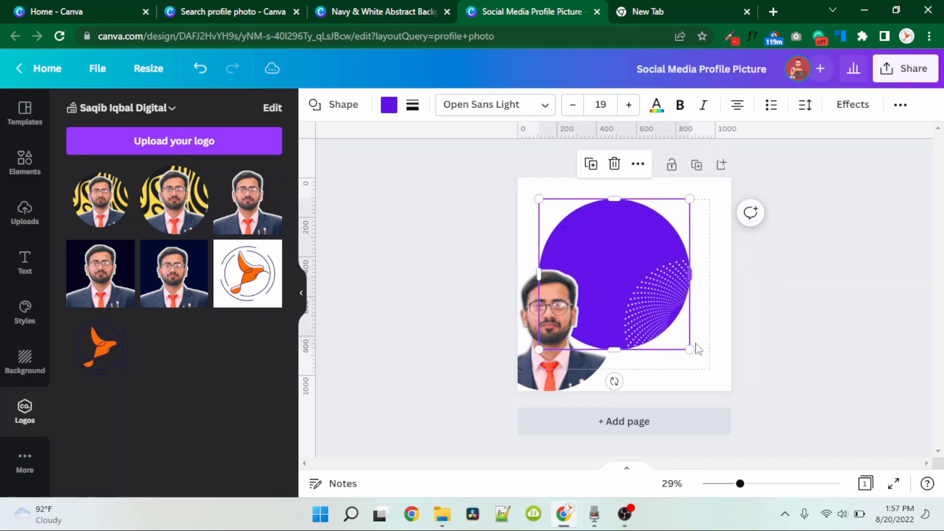
left_click_drag(690, 349, 710, 369)
left_click(389, 105)
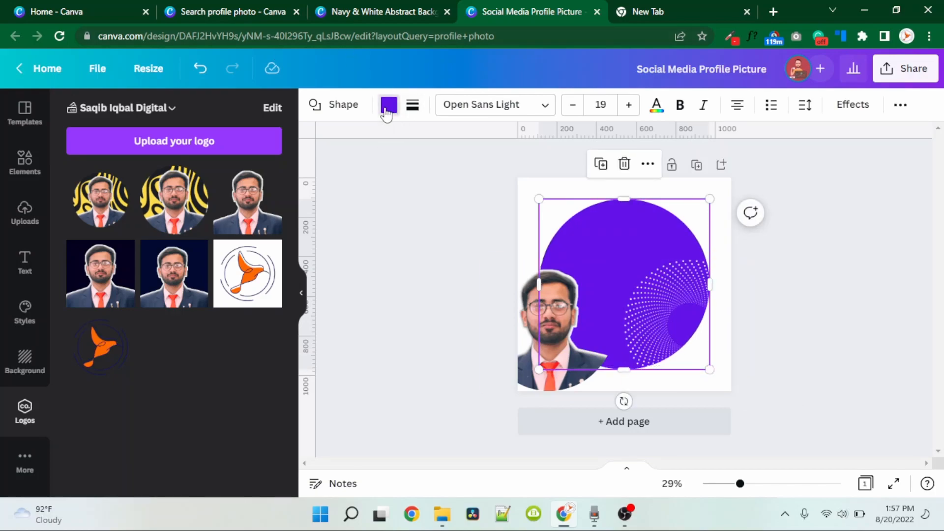
left_click(118, 275)
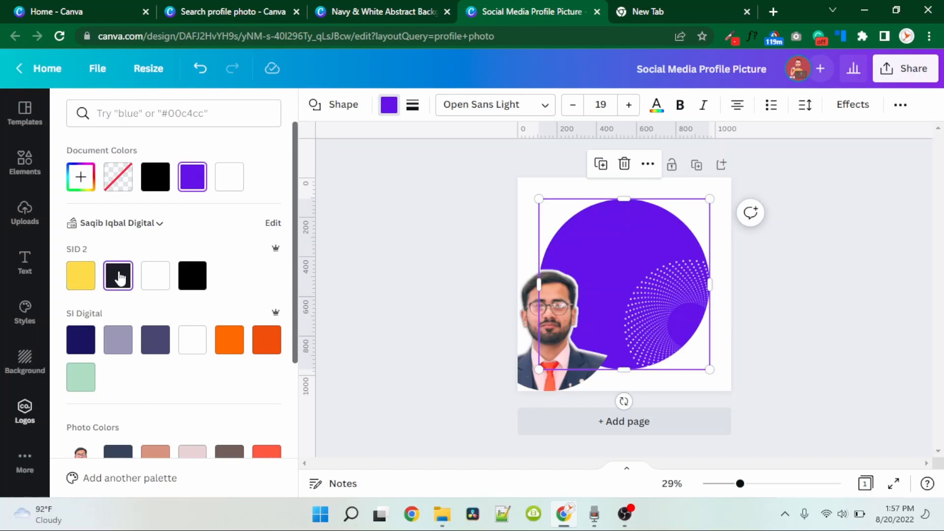
Center the dotted pattern on the charcoal circle and recolor it with the SID 2 palette's yellow.
left_click(659, 320)
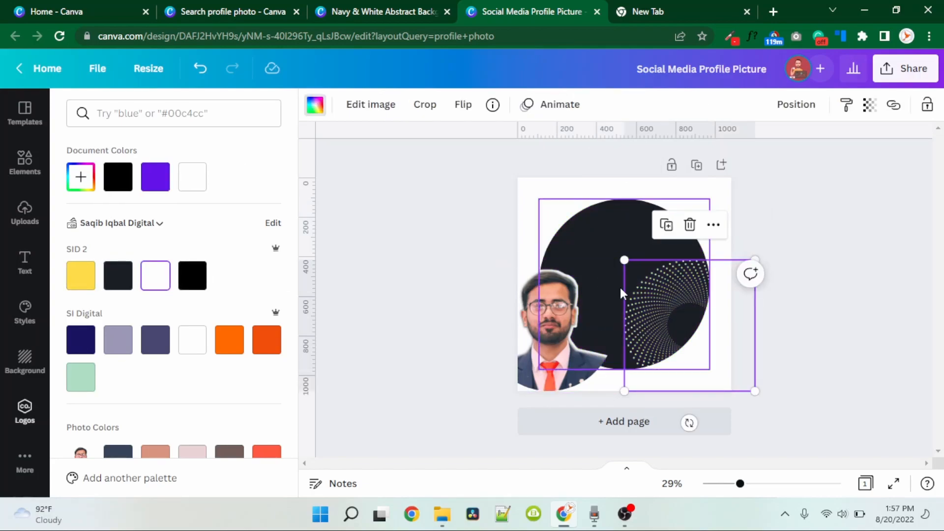
left_click_drag(666, 320, 598, 276)
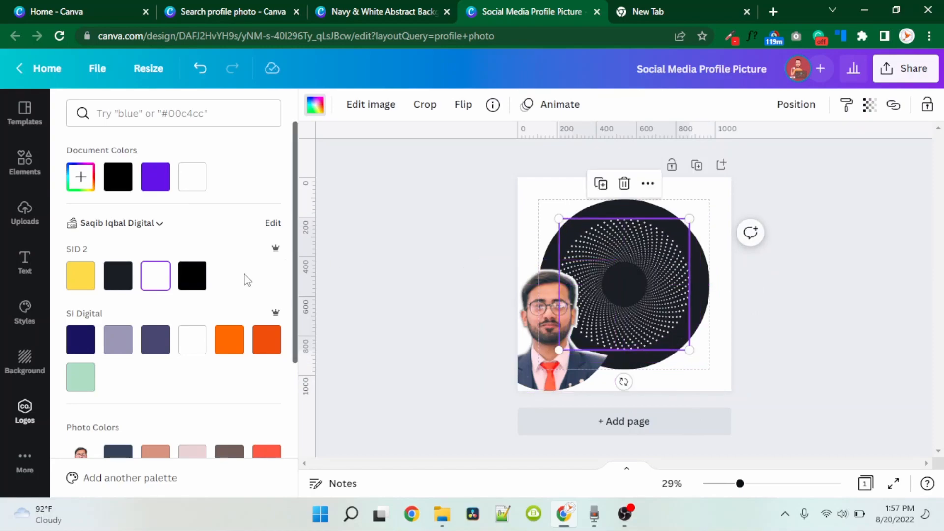
left_click(81, 276)
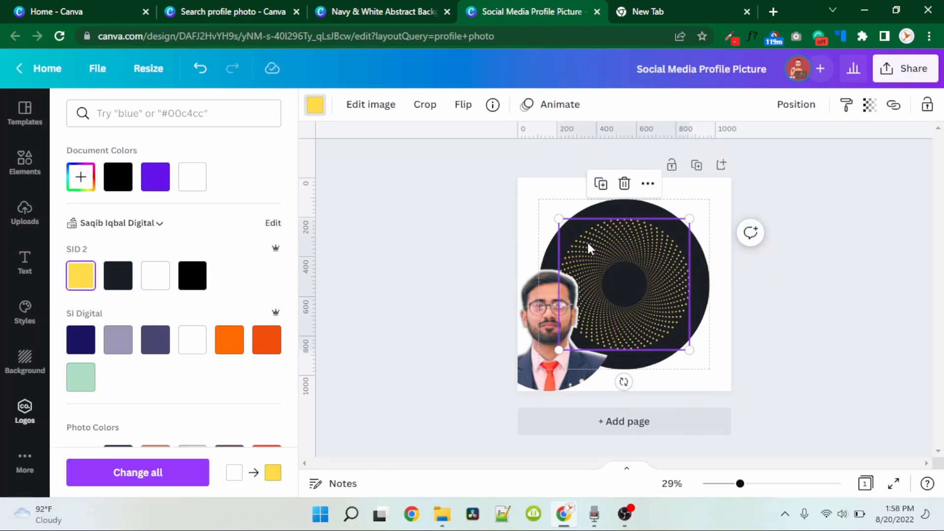
Enlarge the yellow dotted pattern to nearly the circle's full size, keeping it just inside the circle's edge.
left_click_drag(560, 219, 539, 198)
left_click_drag(702, 353, 727, 352)
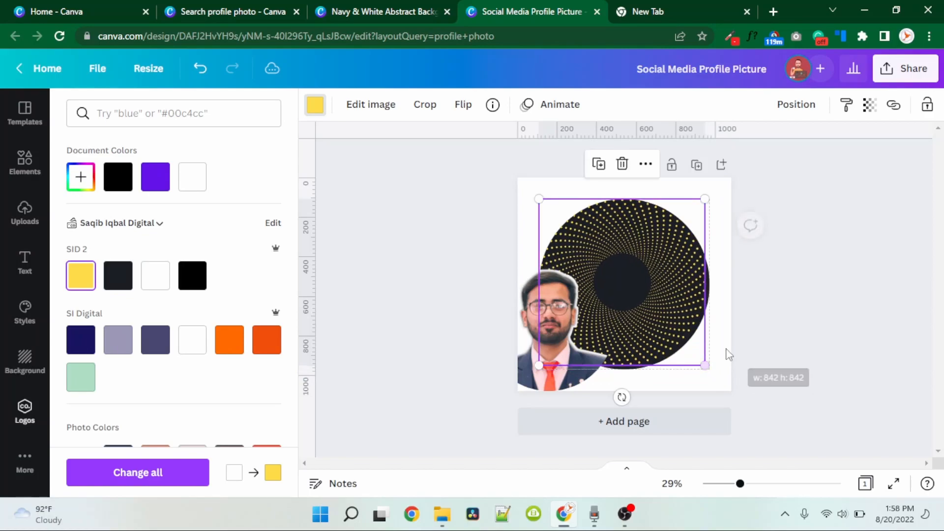
left_click_drag(539, 199, 552, 208)
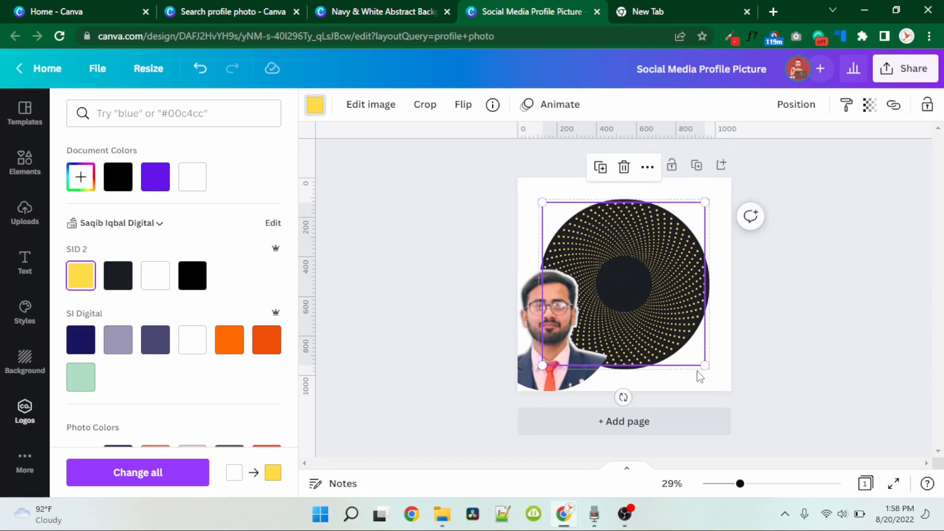
left_click_drag(707, 365, 708, 365)
Center the cutout portrait on the dotted circle and enlarge it to fill the circle's full width.
left_click(549, 358)
left_click_drag(549, 358, 621, 336)
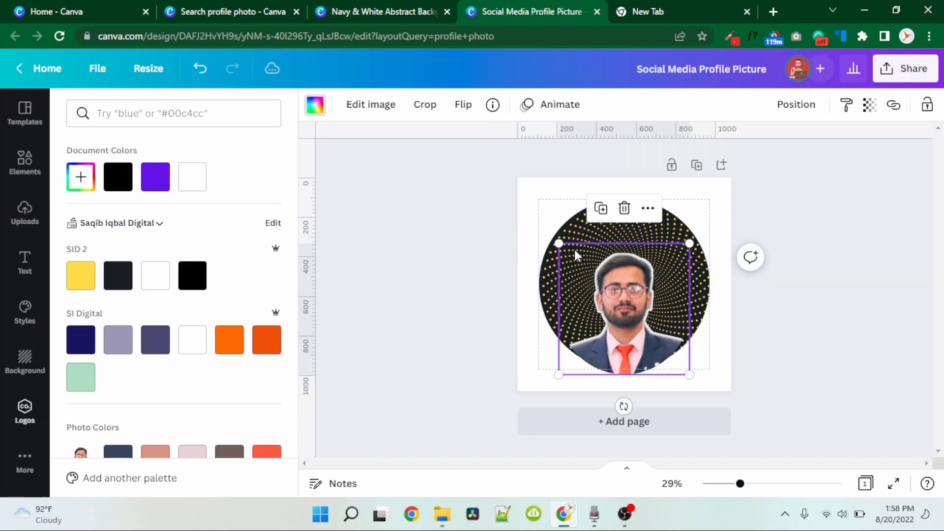
left_click_drag(560, 239, 520, 200)
left_click_drag(615, 292, 632, 288)
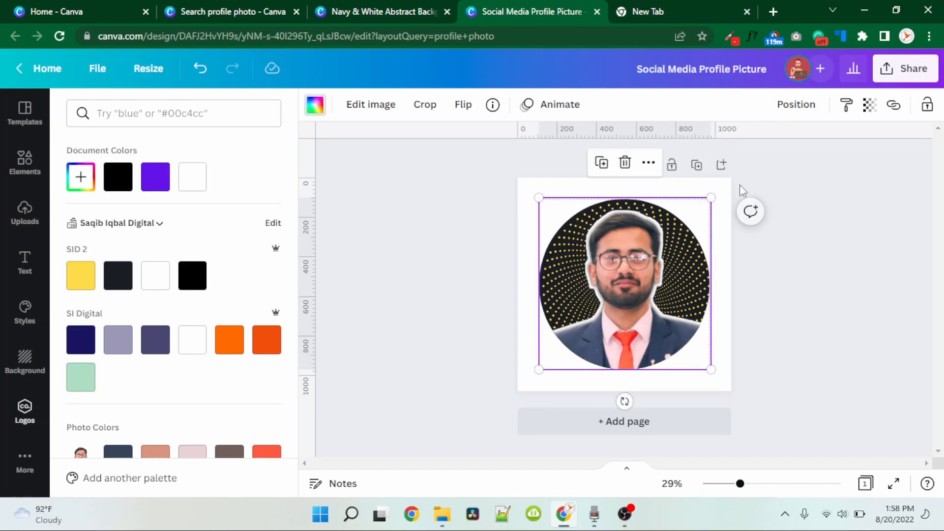
Try the SID 2 palette's yellow for the page background and settle on its charcoal.
left_click(715, 194)
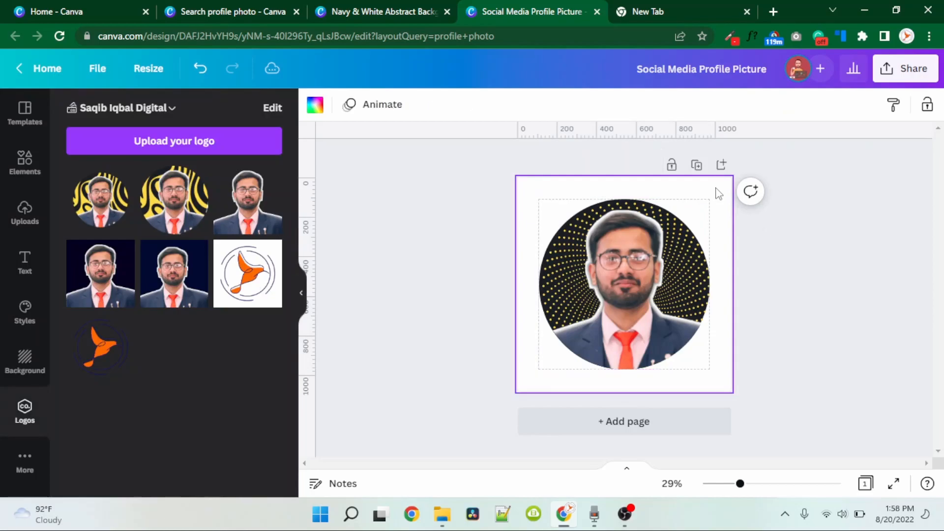
left_click(309, 111)
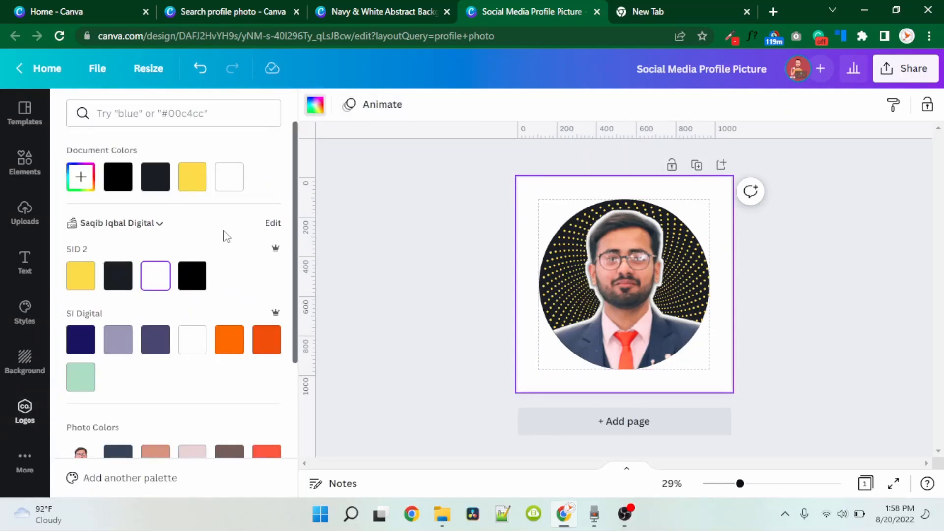
left_click(118, 287)
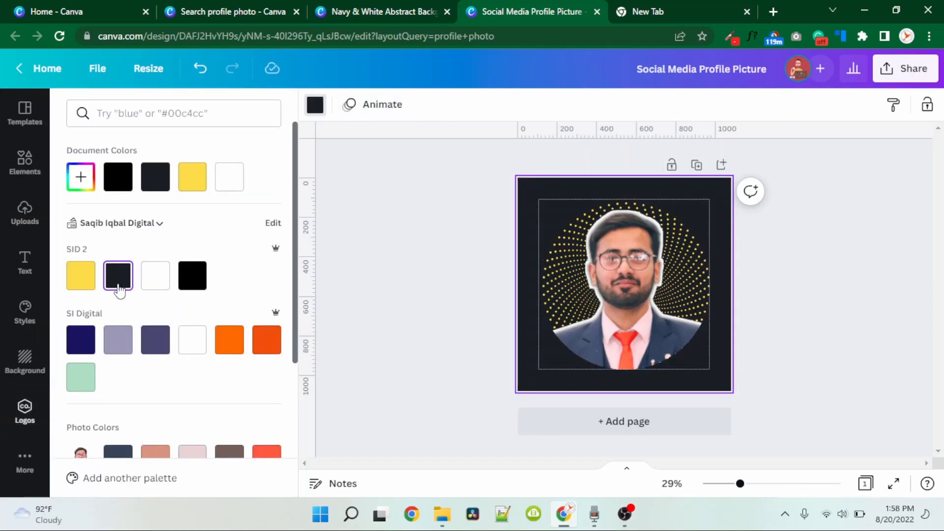
left_click(83, 280)
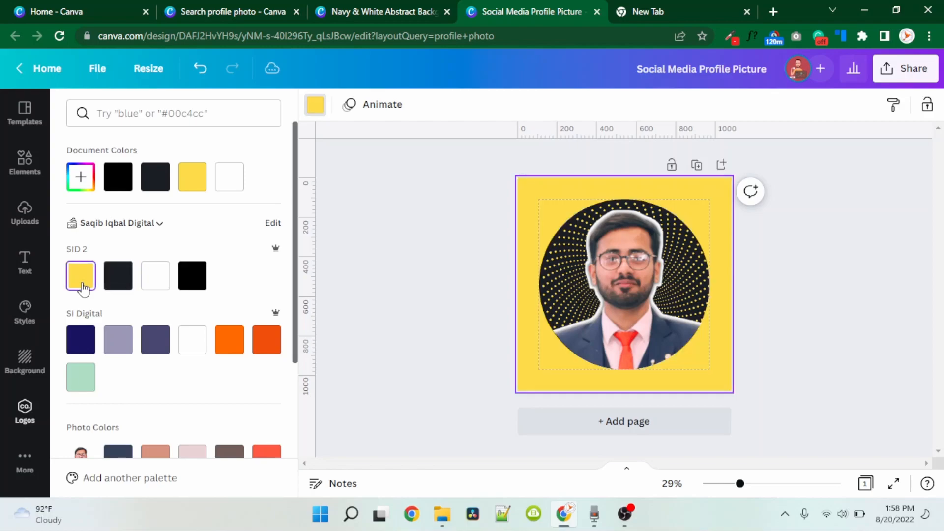
left_click(118, 281)
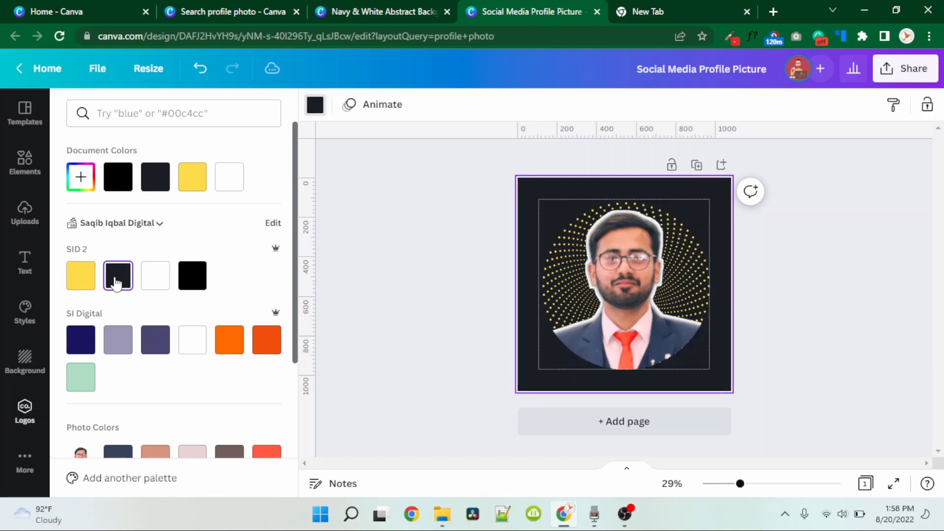
Duplicate the page and fill the copy's background with the SID 2 palette's yellow.
left_click(695, 165)
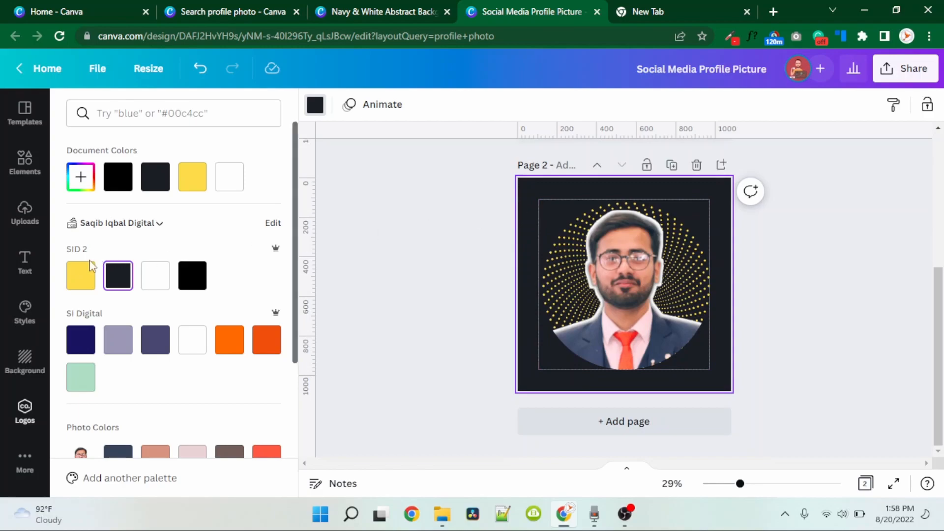
left_click(79, 278)
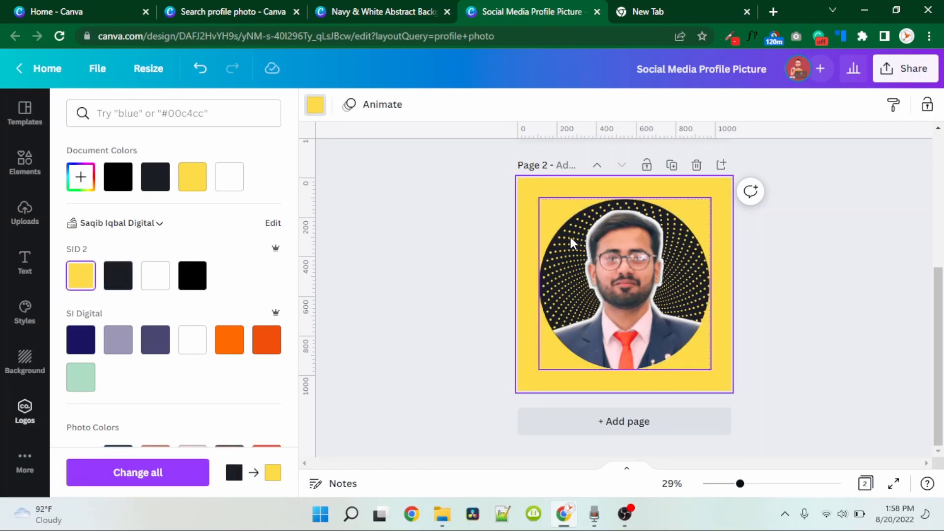
Move the copy's portrait and dotted pattern off the circle's center and recolor the pattern with the SID 2 palette's charcoal.
left_click_drag(610, 256, 577, 301)
left_click(315, 104)
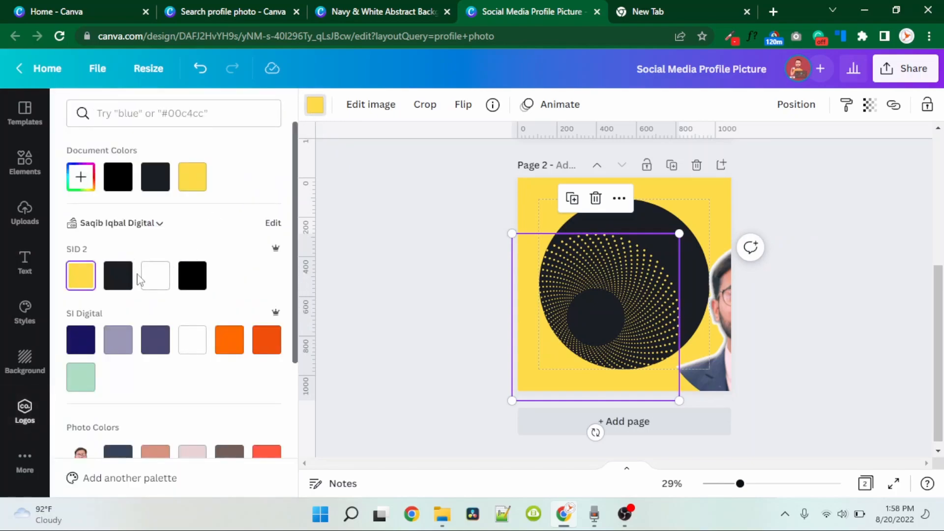
left_click(121, 276)
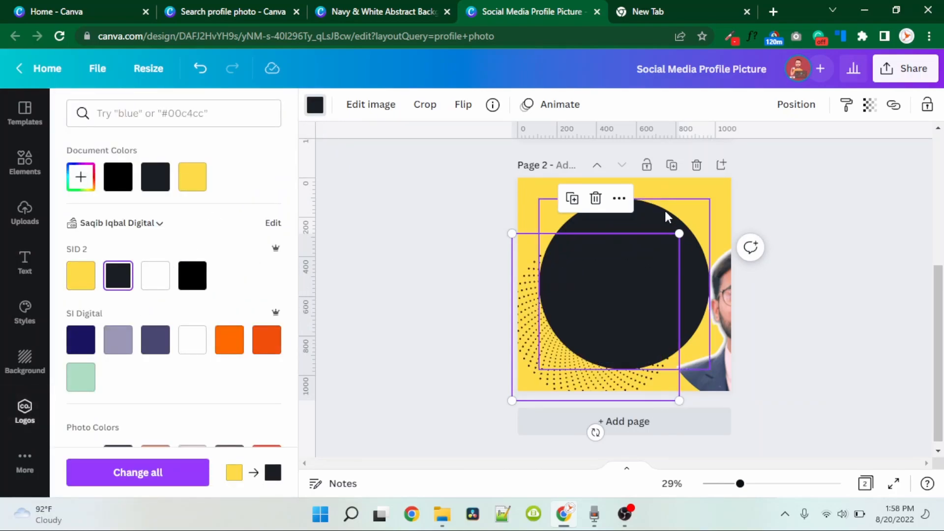
Recolor page 2's circle with the SID 2 palette's yellow and its page background with the charcoal.
left_click(665, 208)
left_click(88, 283)
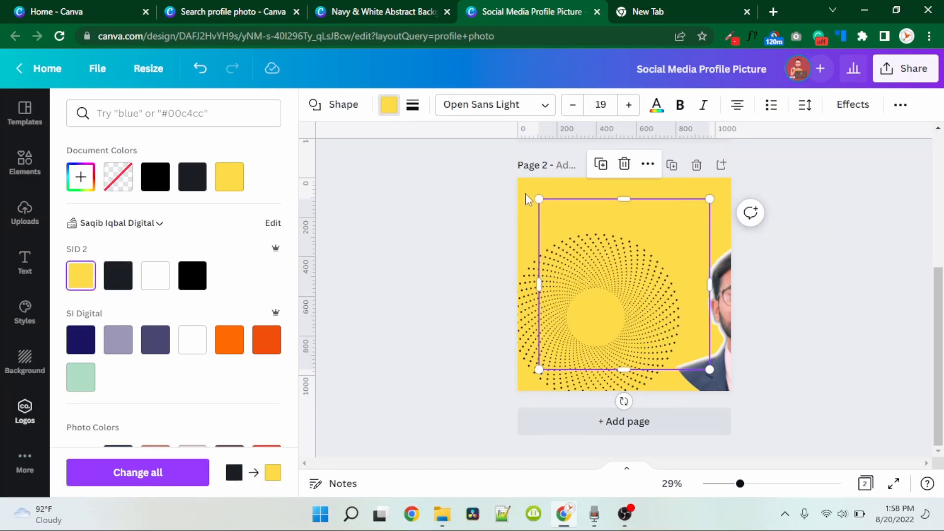
key("Escape")
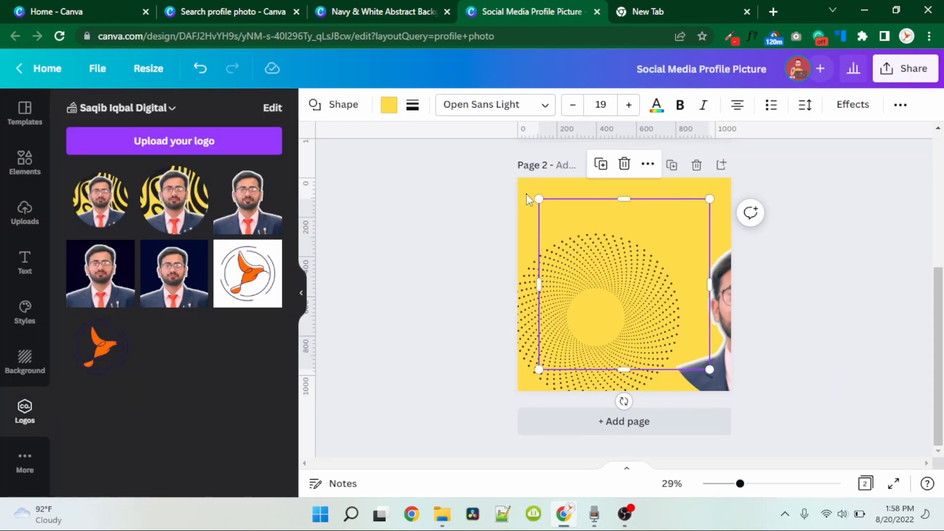
left_click(527, 197)
left_click(316, 105)
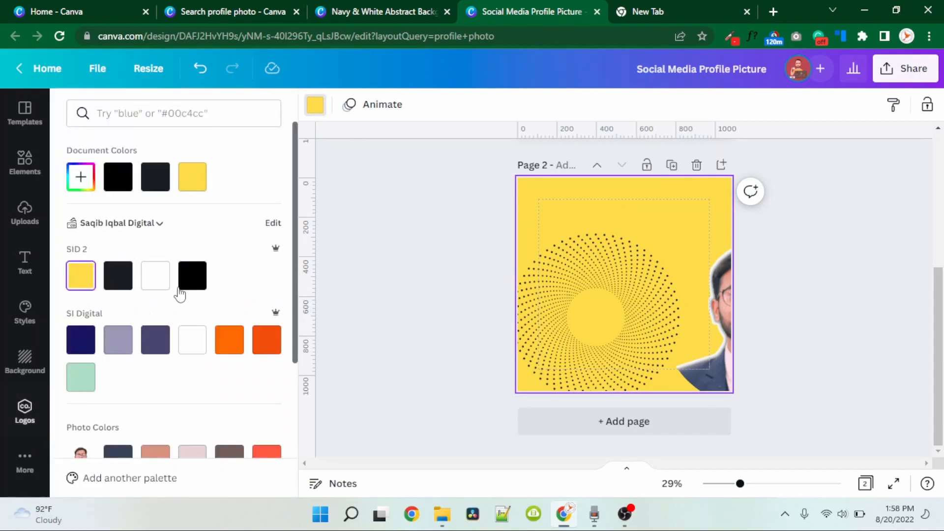
left_click(118, 275)
Center the charcoal dotted pattern on the yellow circle and place the portrait back over it.
left_click_drag(581, 323, 609, 291)
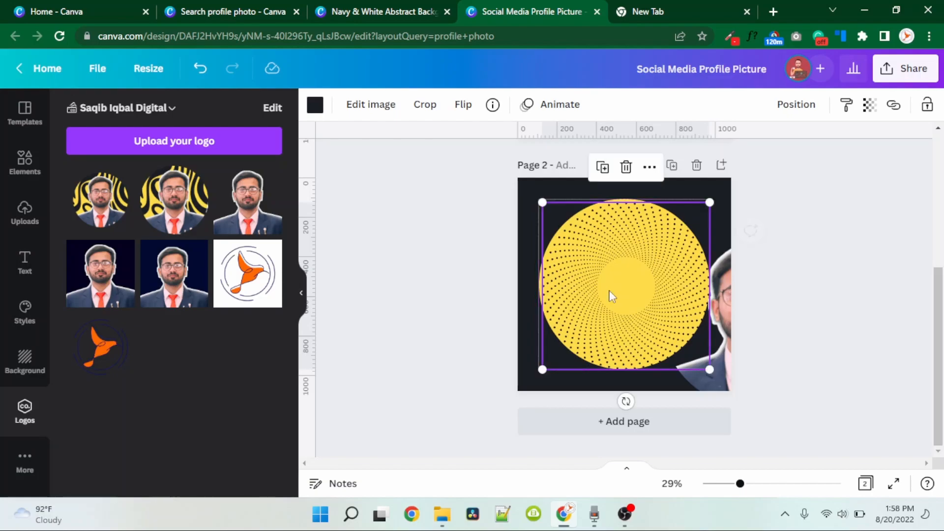
left_click_drag(716, 337, 594, 305)
left_click(745, 386)
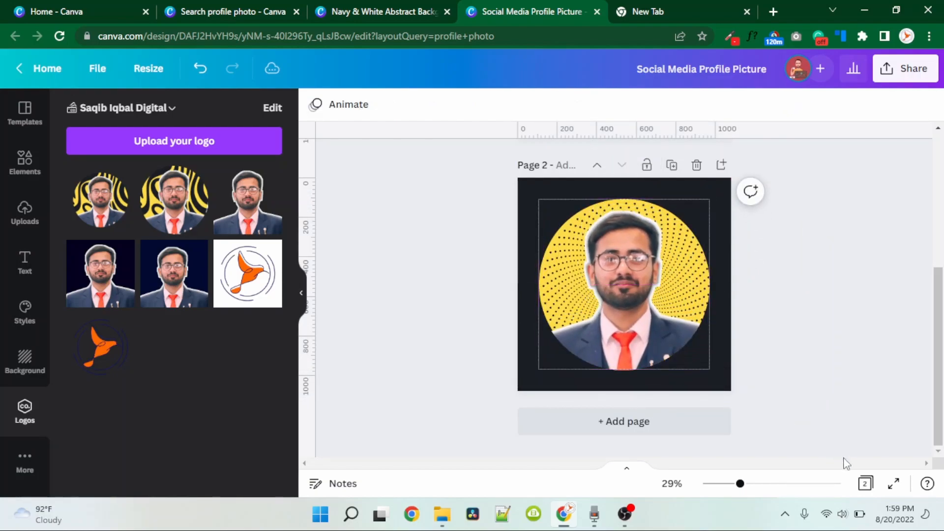
Compare both pages in the grid overview and browse the profile photo template results.
left_click(866, 484)
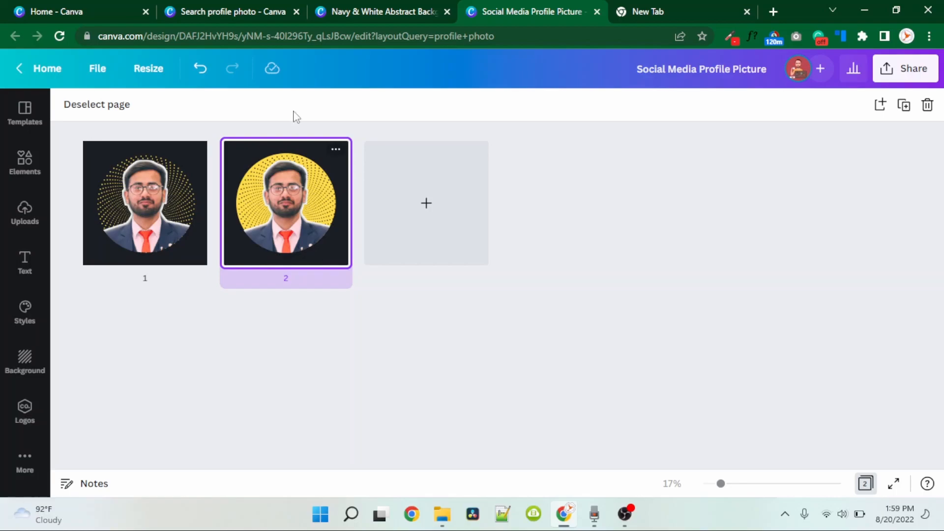
left_click(250, 7)
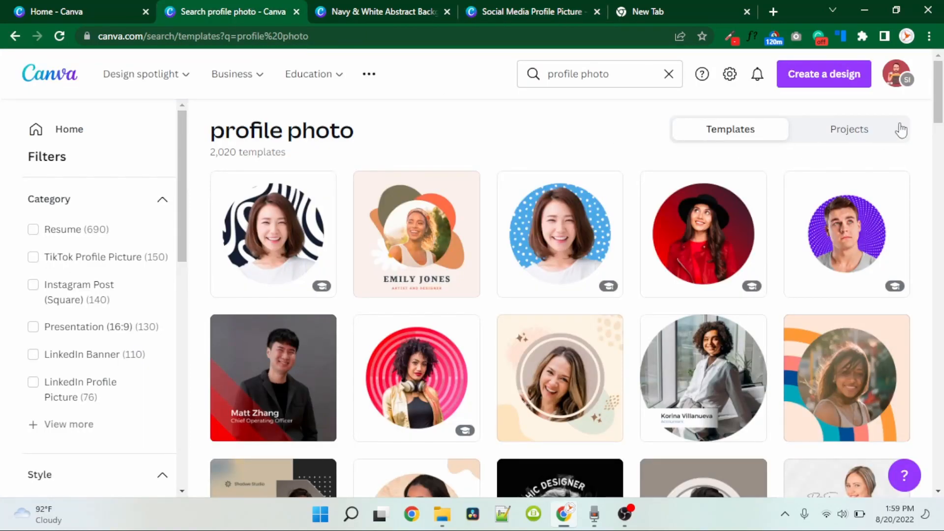
scroll(942, 139, "down", 5)
left_click_drag(942, 139, 941, 83)
Switch to the Navy & White Abstract Background design and open its charcoal page 2 for editing.
left_click(405, 6)
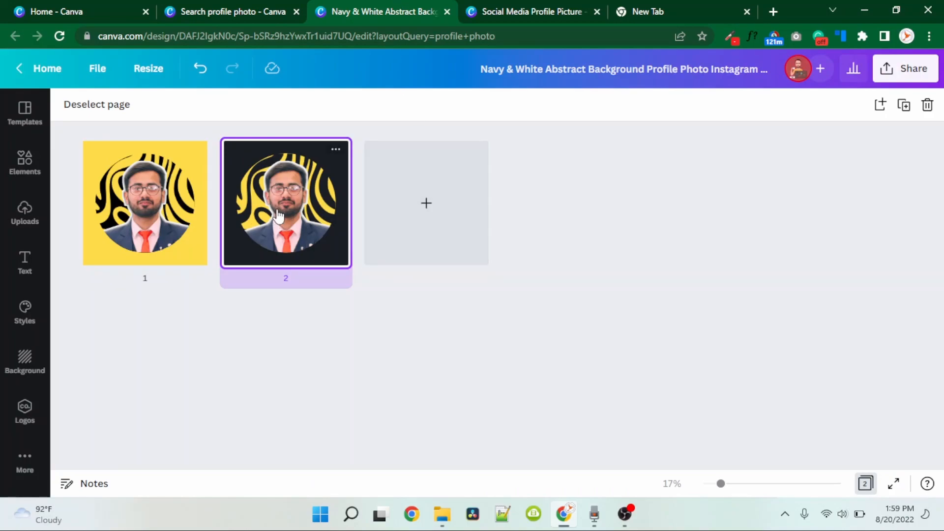
double_click(277, 209)
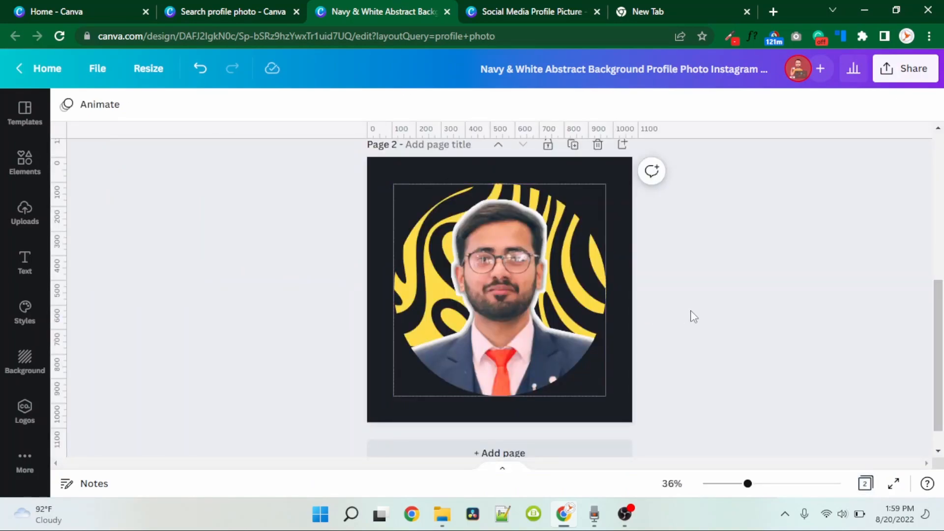